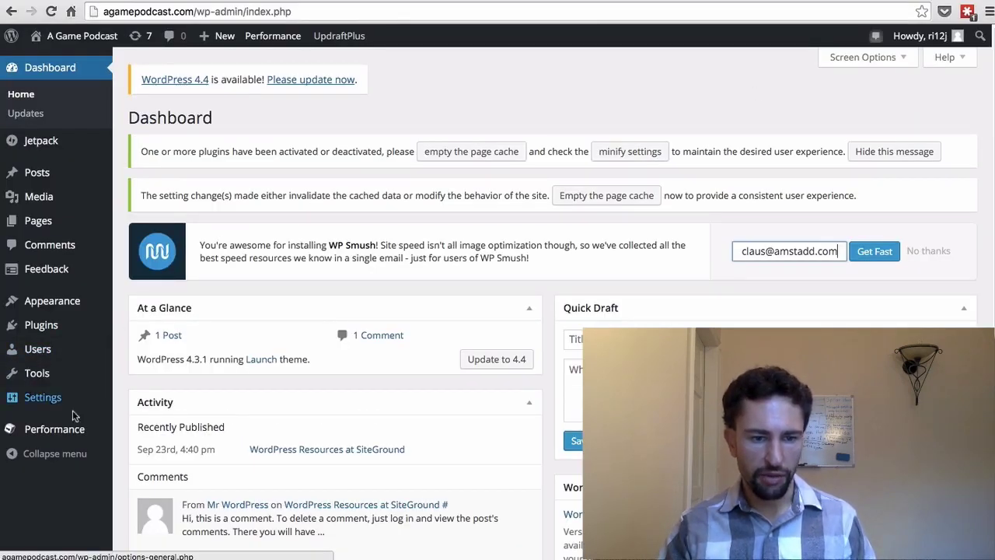
- In W3 Total Cache General Settings, keep Disk: Enhanced page caching and set Minify mode to Auto
mouse_move(76, 431)
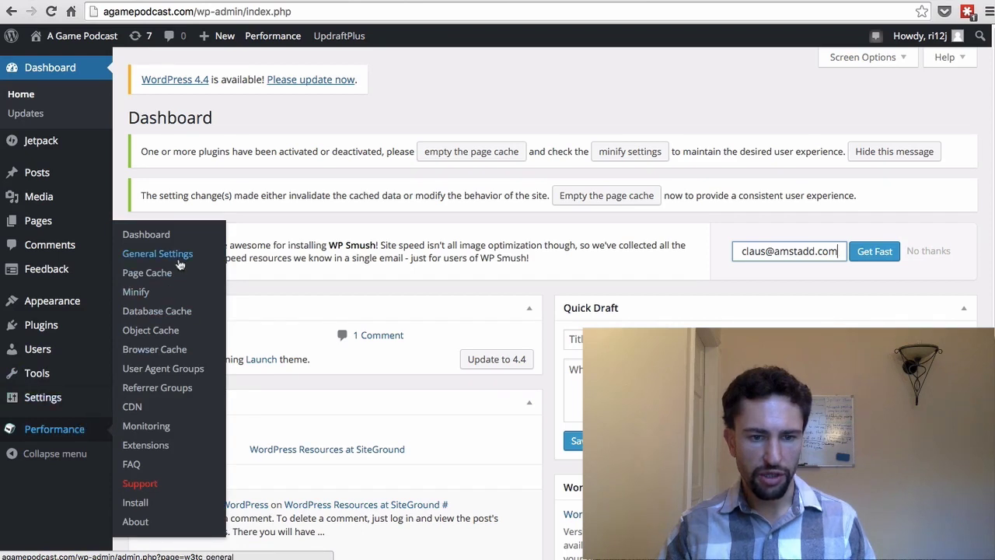
left_click(179, 262)
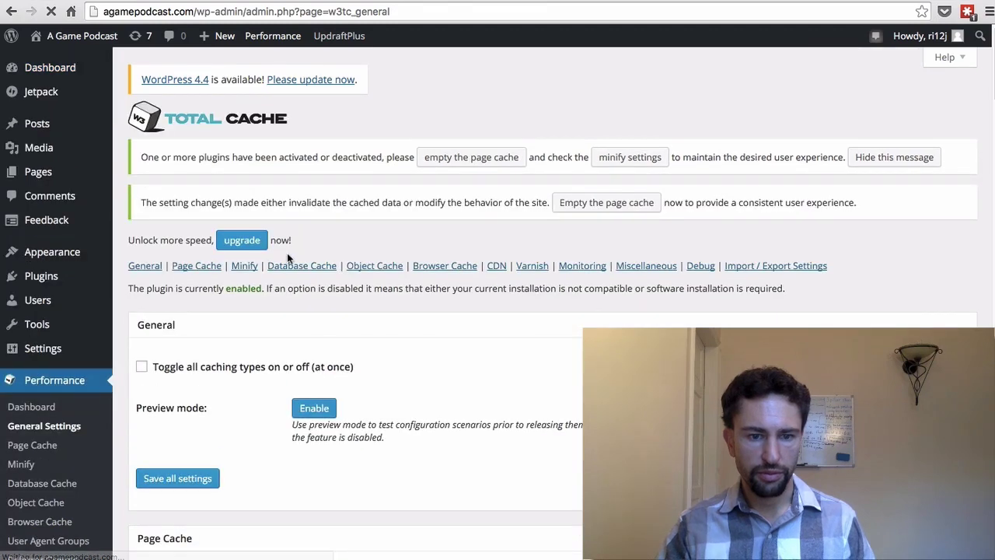
scroll(287, 253, "down", 3)
scroll(287, 253, "down", 3)
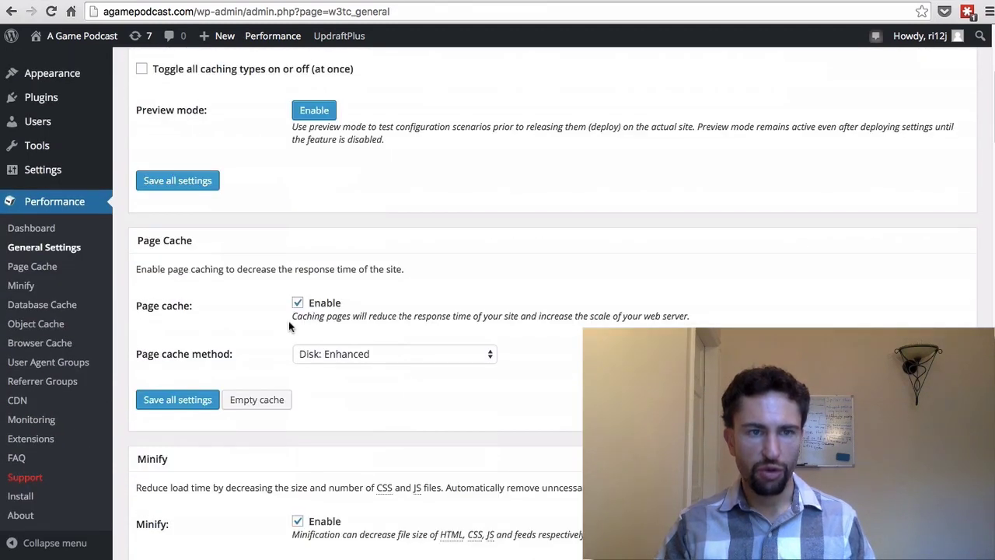
scroll(284, 329, "down", 1)
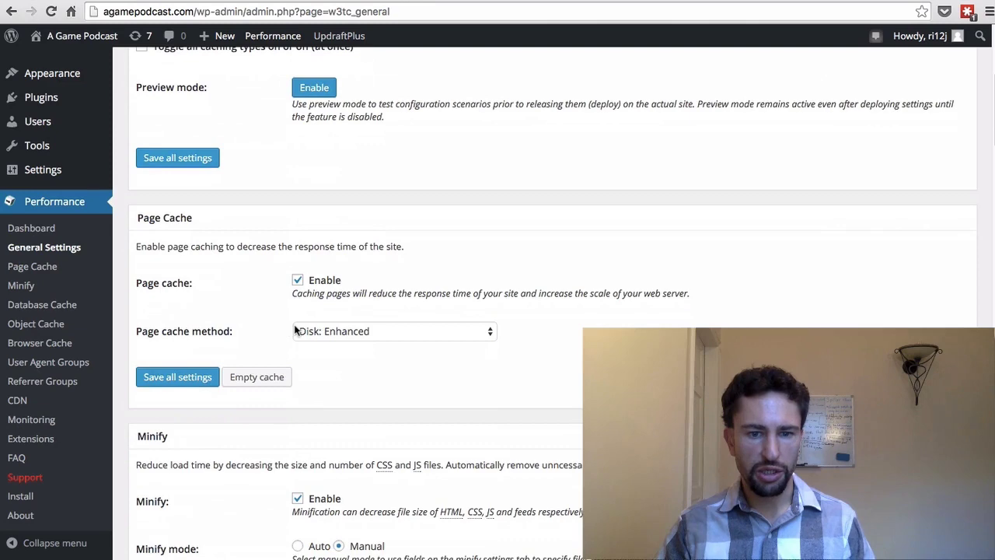
left_click(363, 333)
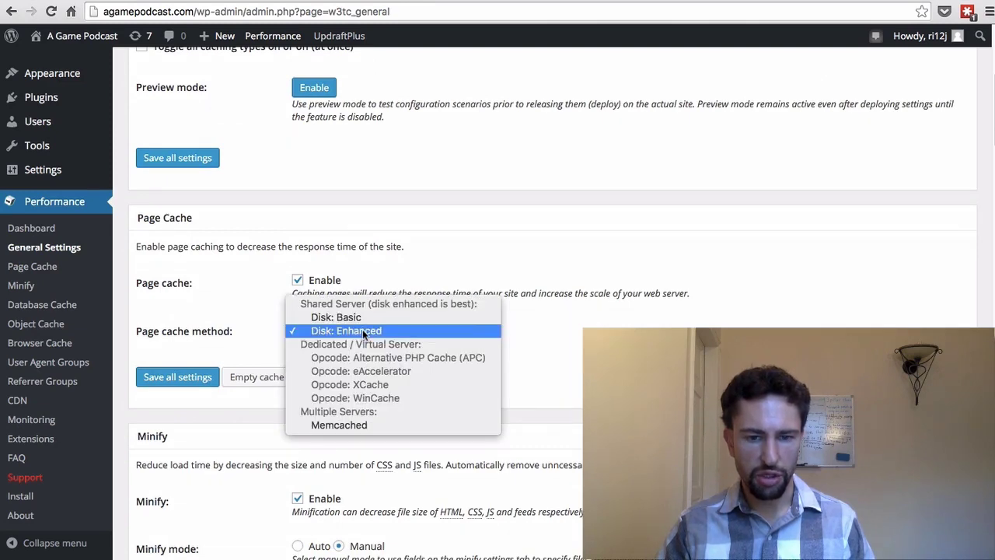
left_click(362, 330)
scroll(438, 337, "down", 5)
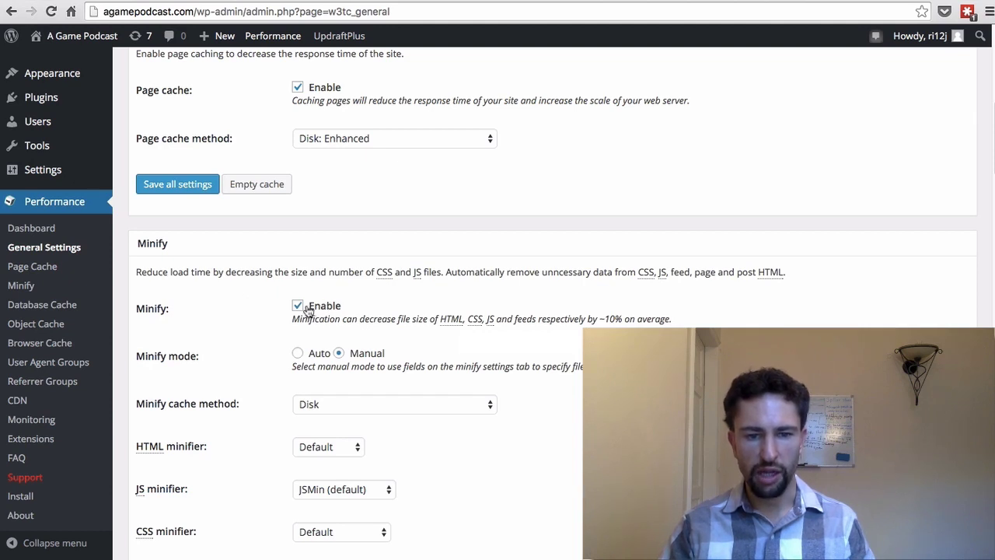
left_click(298, 353)
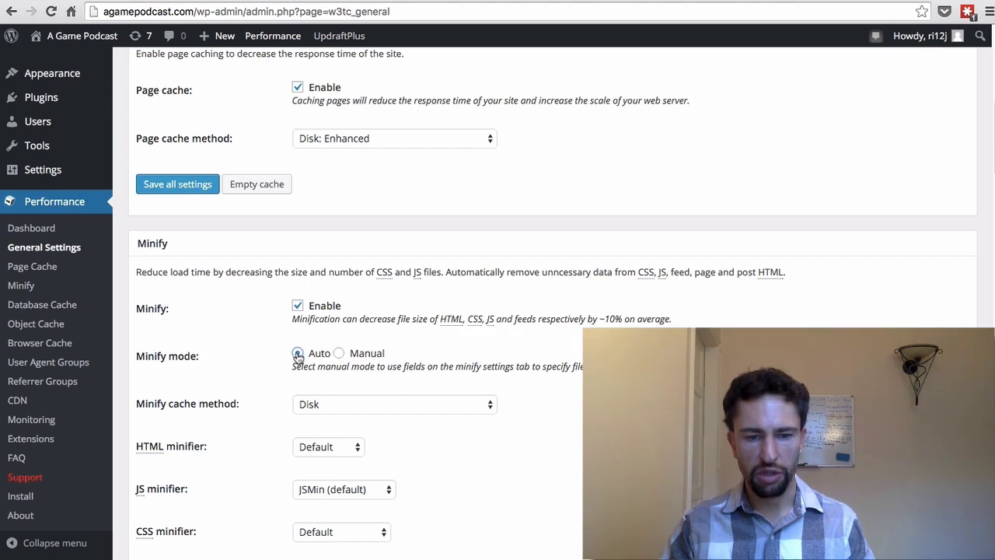
- Turn off minification in the caching settings
left_click(298, 306)
scroll(301, 311, "down", 2)
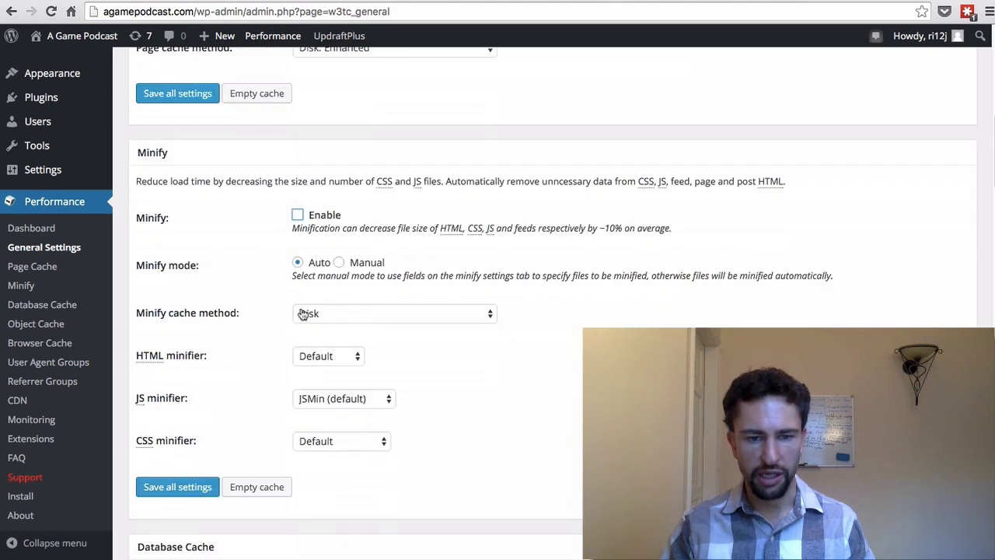
scroll(303, 313, "down", 5)
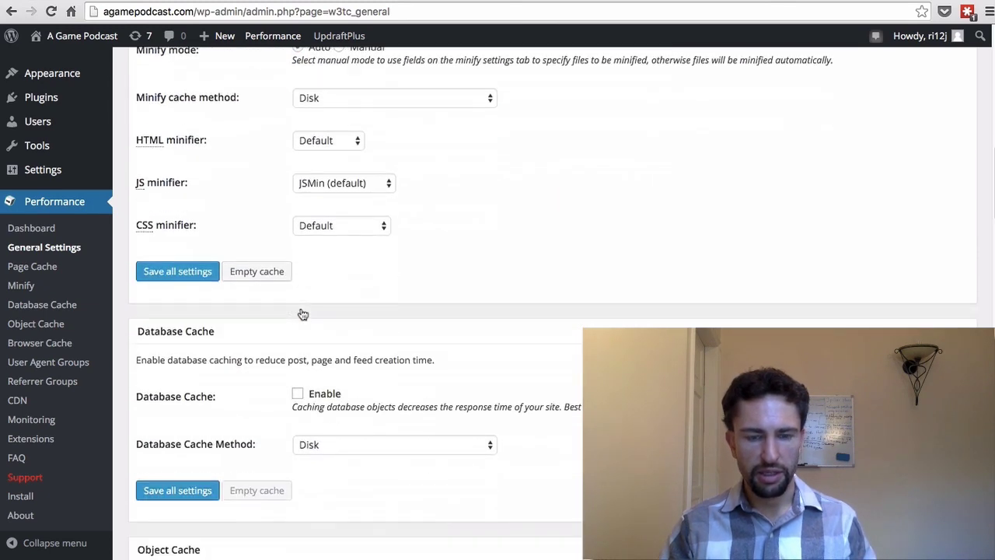
scroll(303, 313, "down", 3)
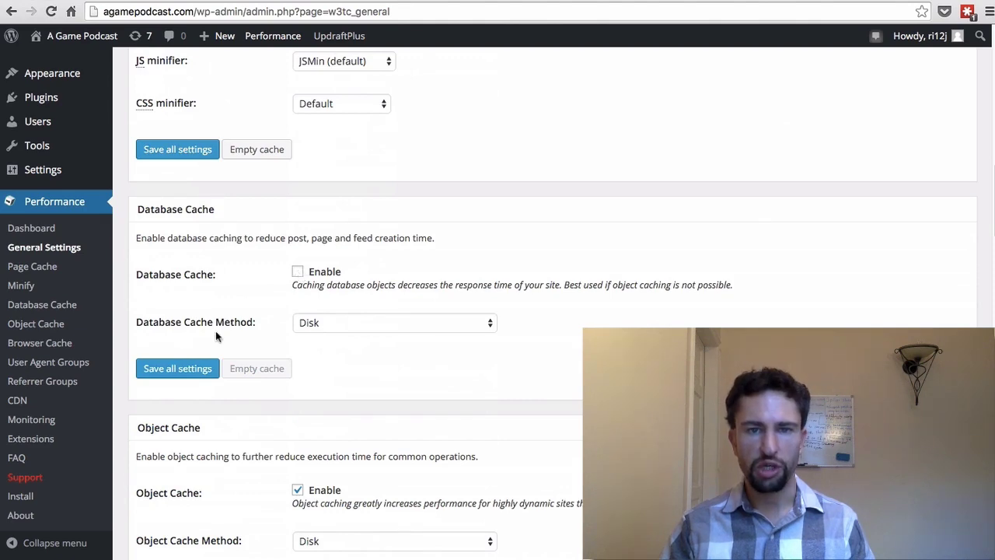
scroll(216, 330, "up", 5)
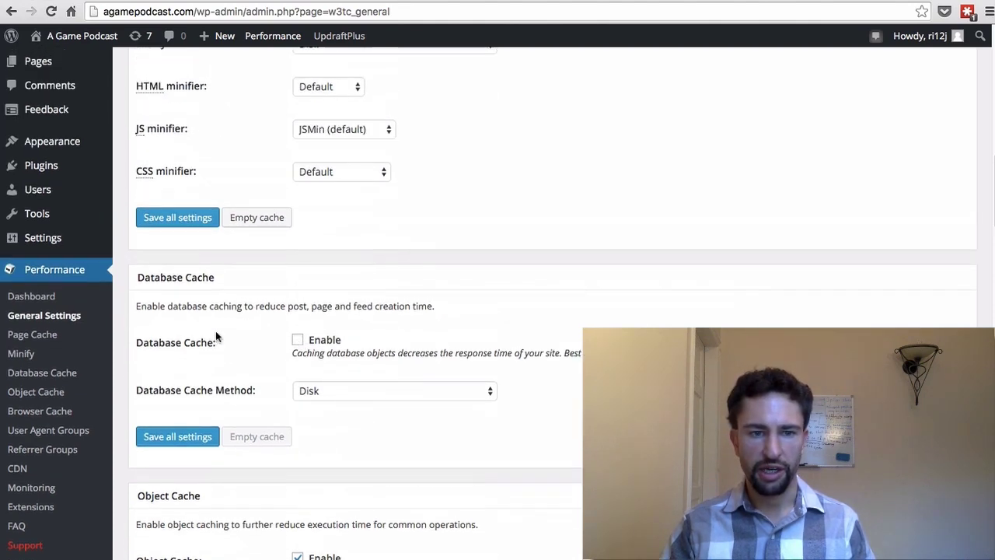
scroll(223, 257, "down", 8)
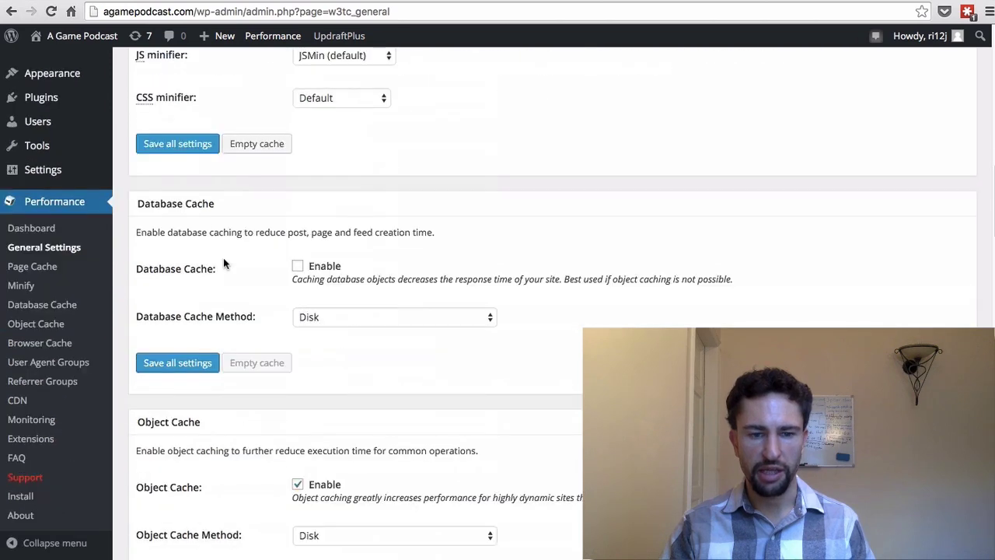
scroll(223, 262, "down", 2)
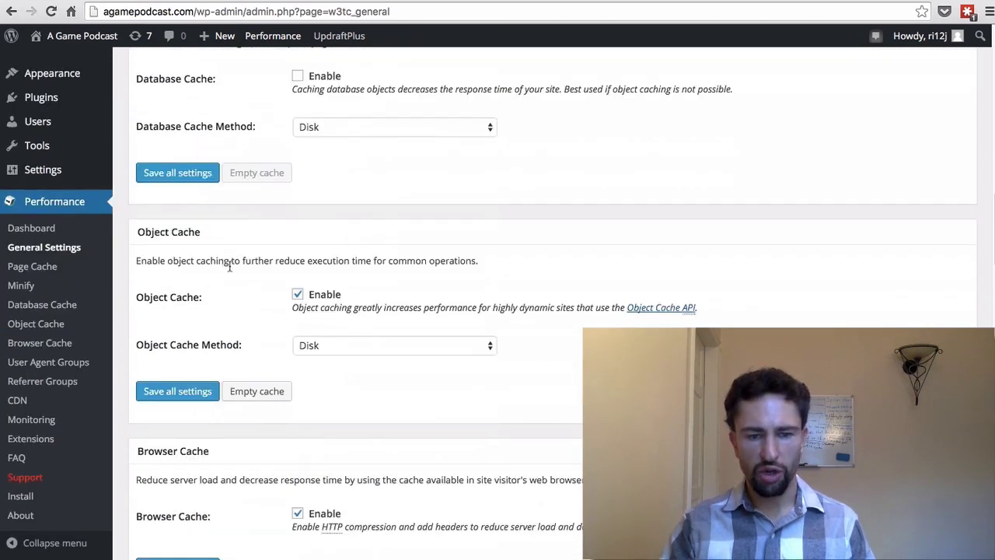
- Disable object caching and save all settings
left_click(298, 296)
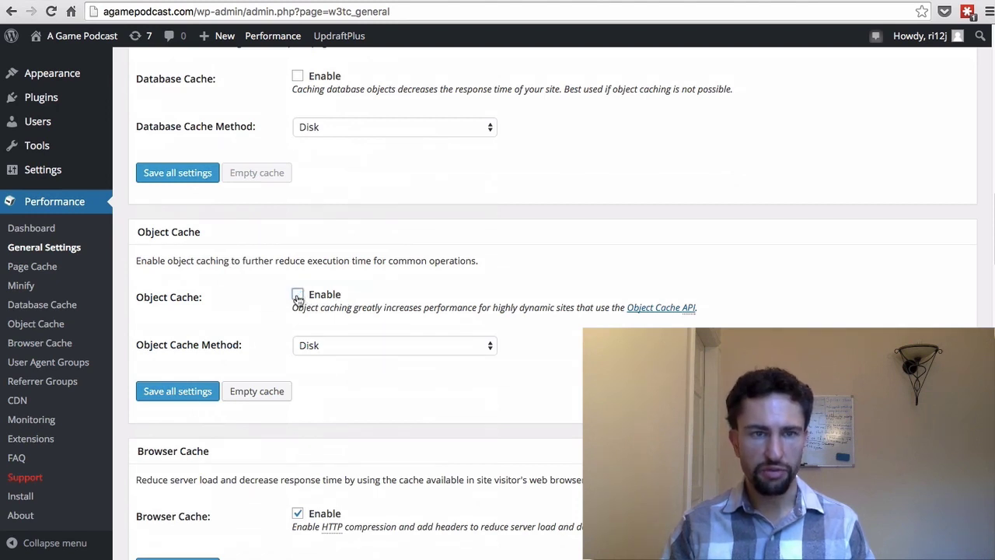
scroll(298, 298, "down", 2)
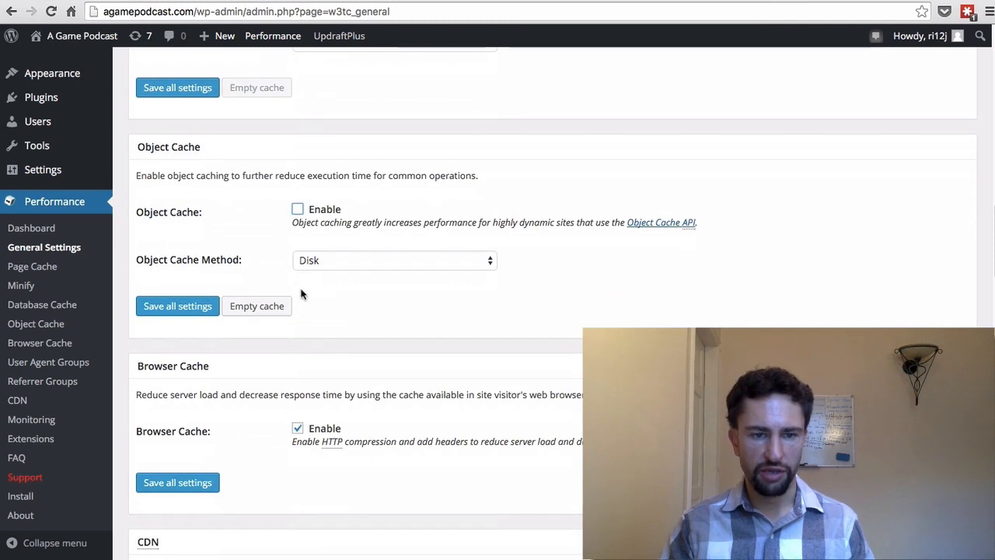
left_click(186, 485)
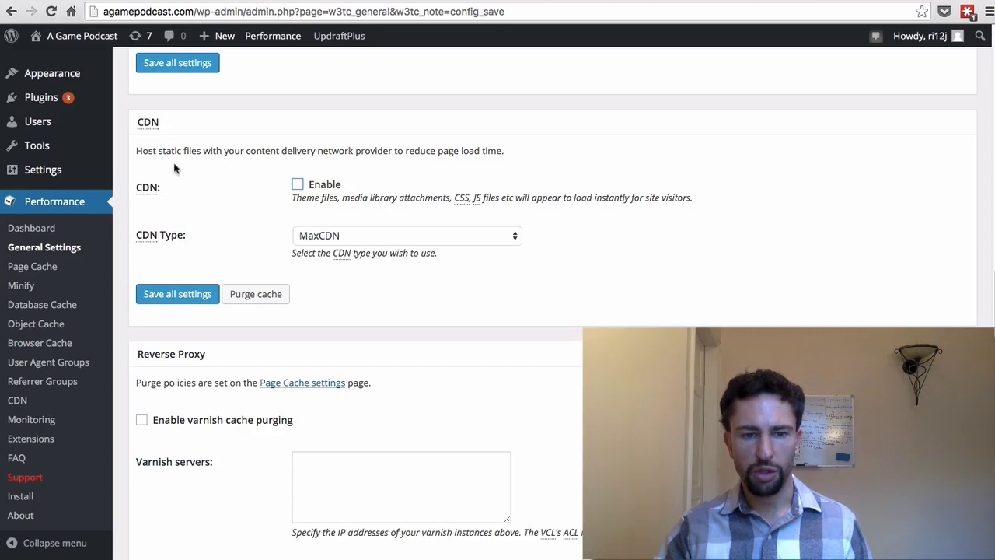
- Keep MaxCDN as the CDN type, enable the CDN, and save all settings
left_click(316, 240)
left_click(316, 240)
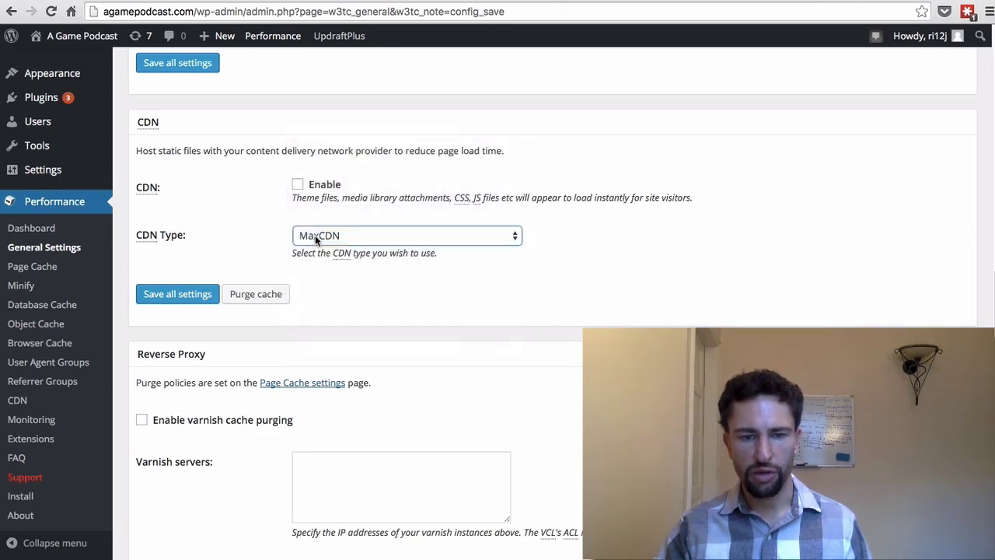
left_click(706, 261)
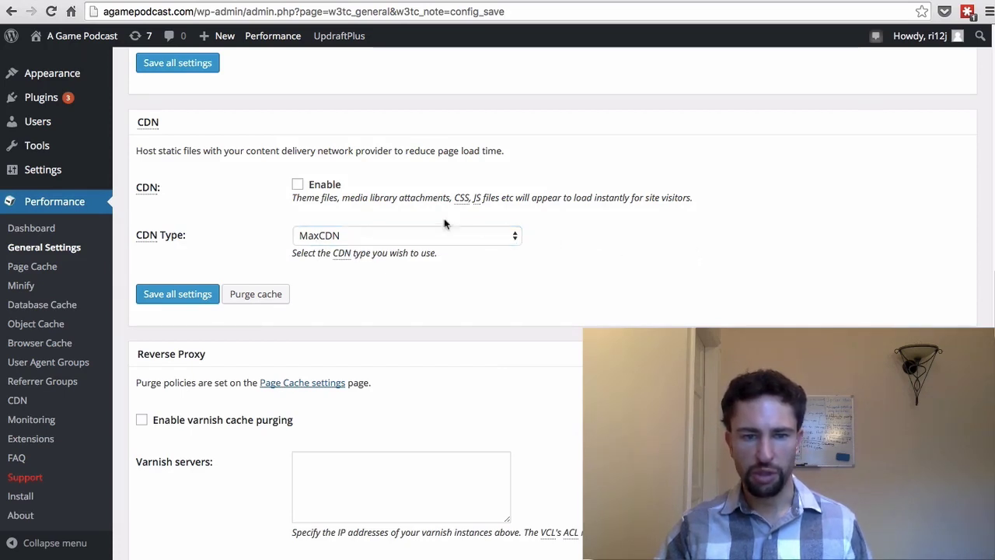
left_click(300, 187)
left_click(204, 297)
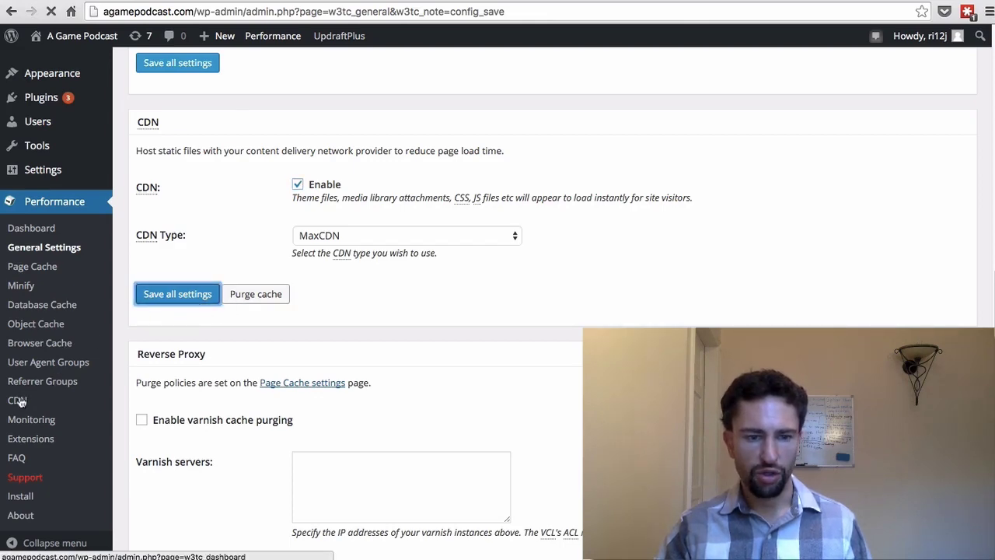
scroll(24, 420, "down", 3)
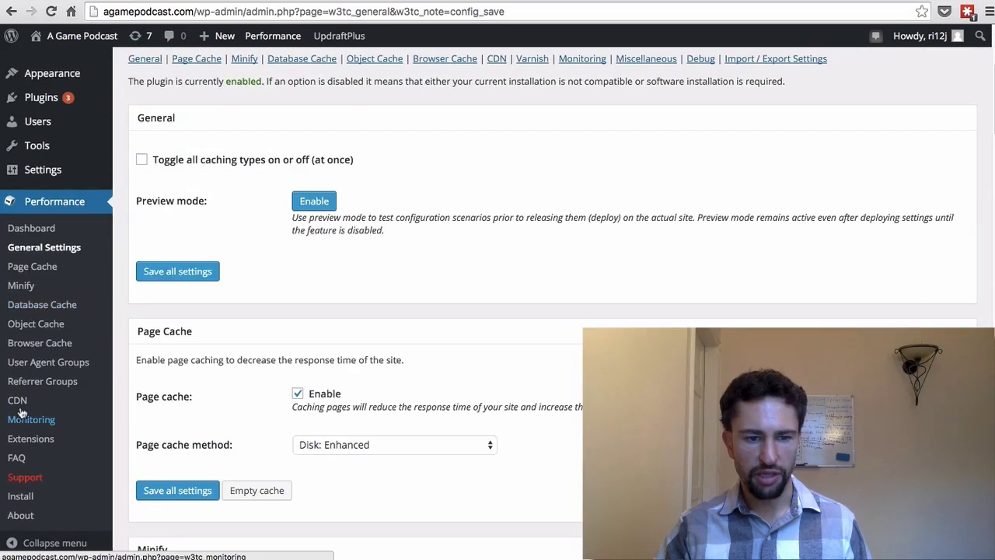
- On the CDN page, enable the canonical header for assets and close the pull zone form unused
left_click(18, 400)
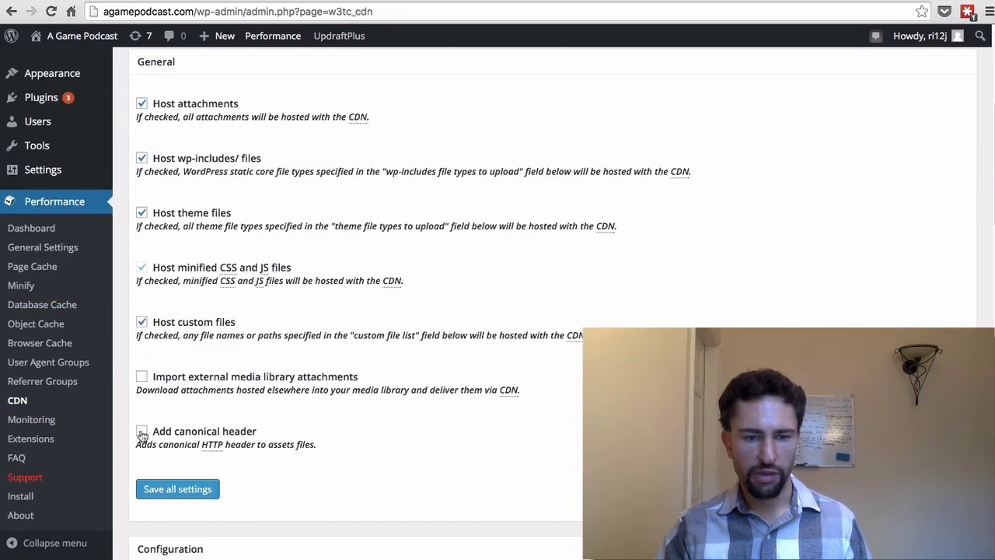
left_click(143, 433)
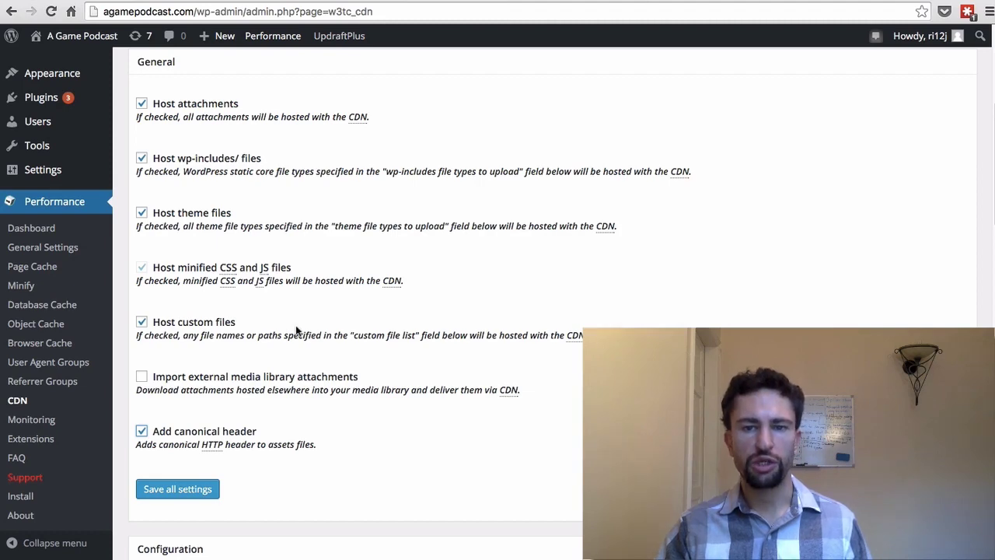
scroll(296, 328, "down", 5)
scroll(295, 328, "down", 2)
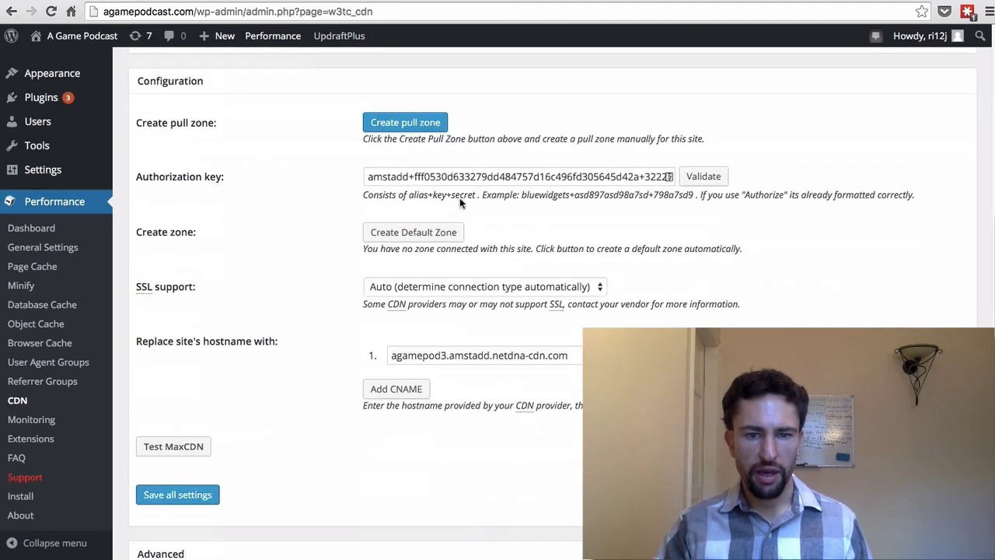
left_click(405, 122)
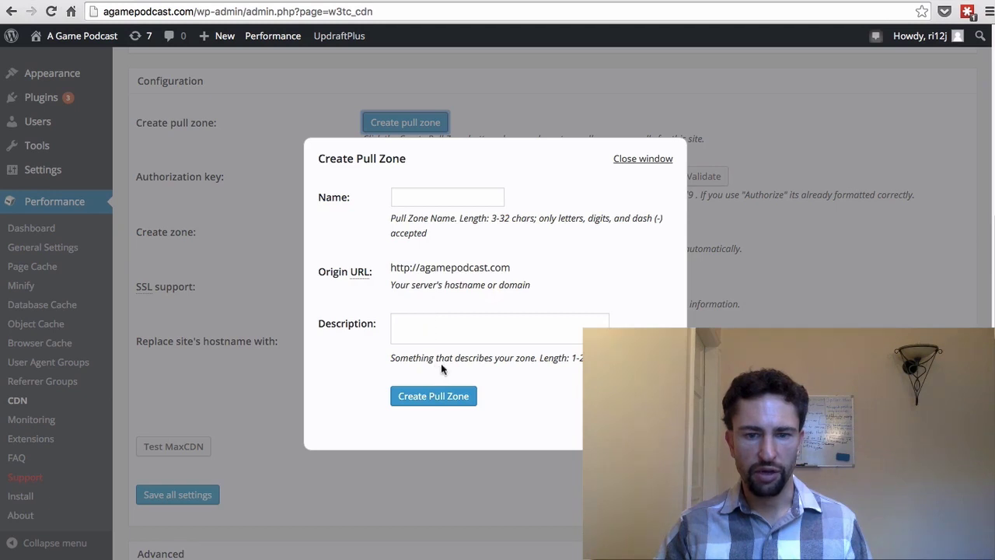
left_click(659, 160)
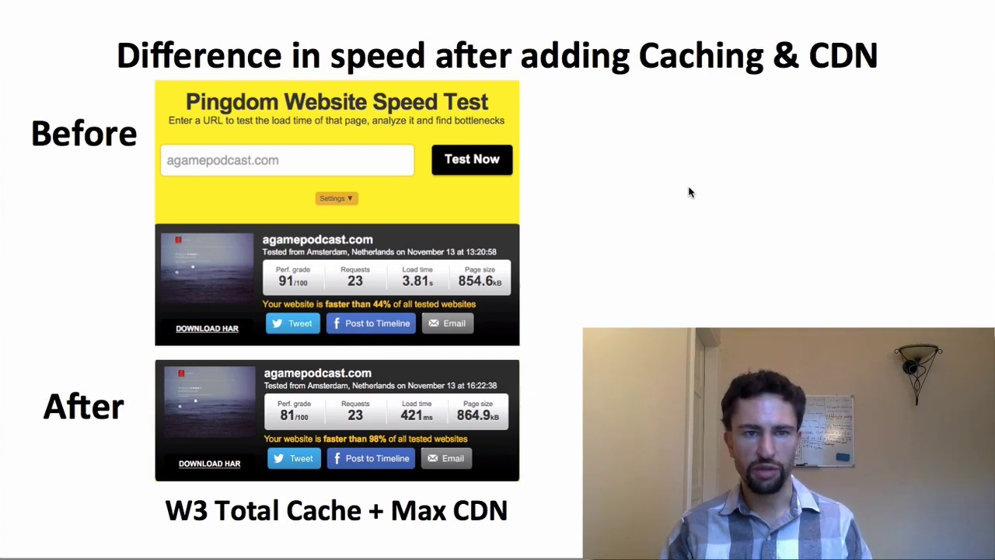
- Advance to the '#3 – Shrink large images' slide
key("Right")
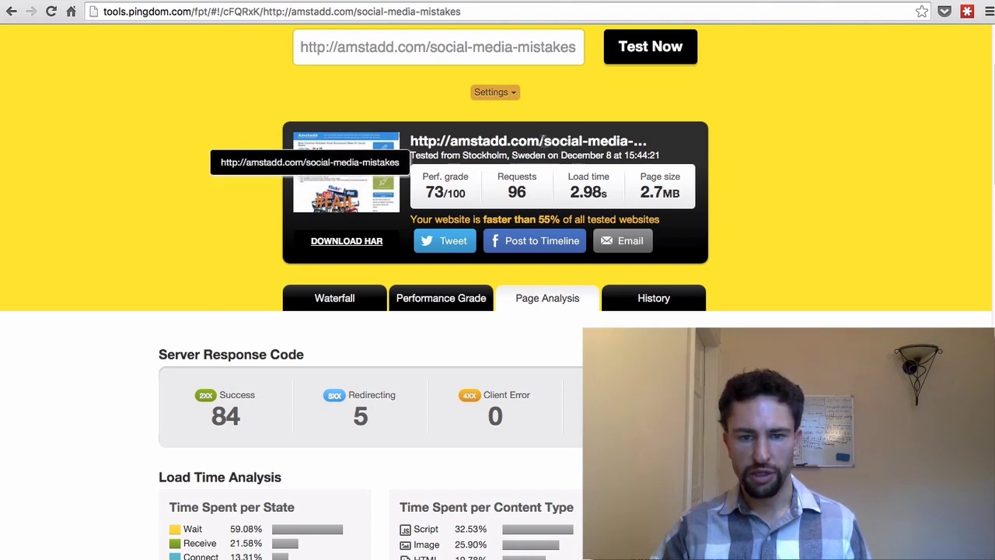
scroll(669, 194, "down", 2)
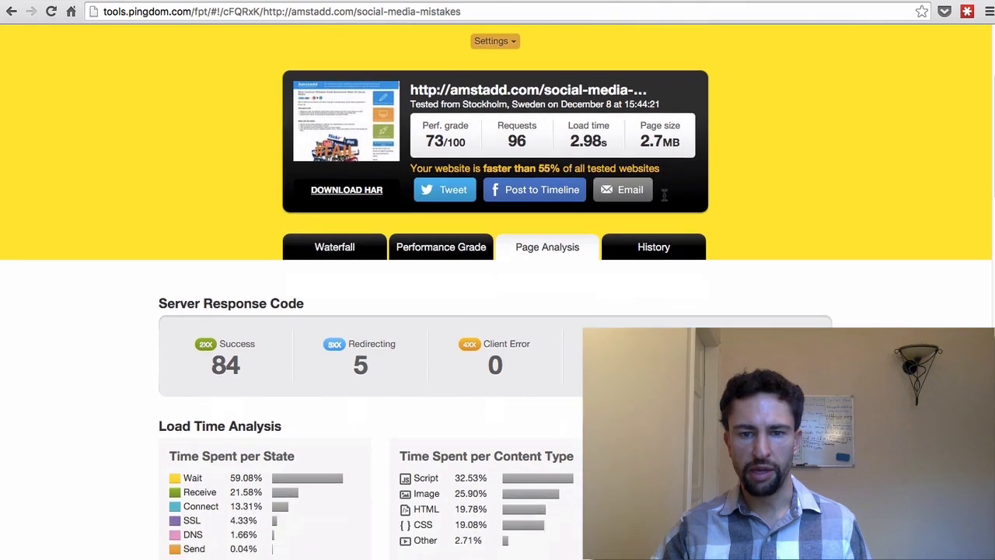
scroll(665, 194, "down", 1)
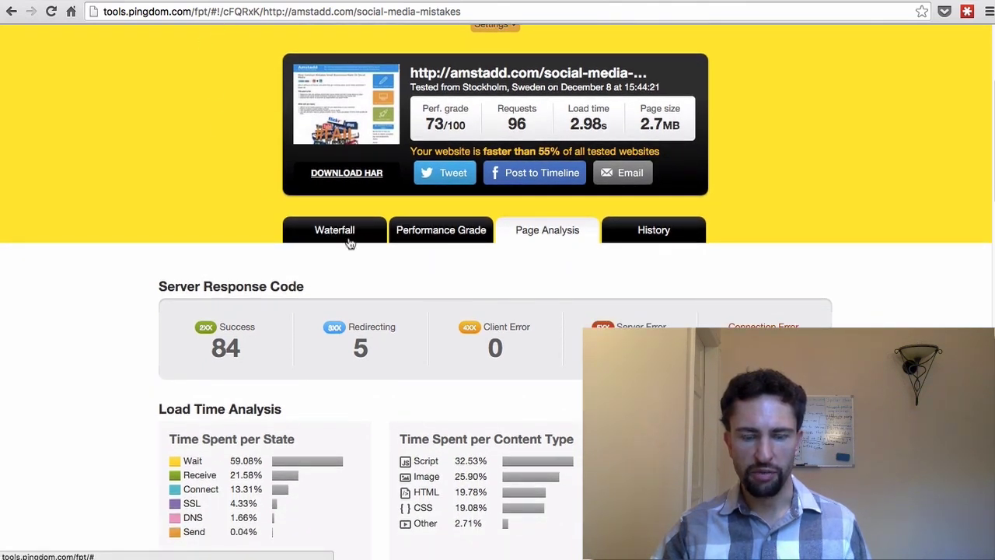
scroll(548, 241, "down", 5)
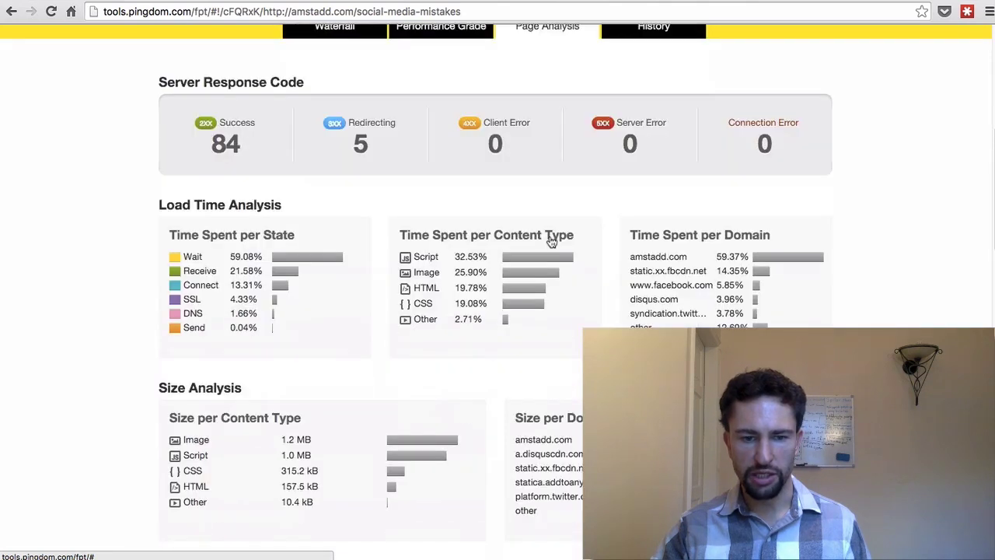
scroll(458, 219, "down", 2)
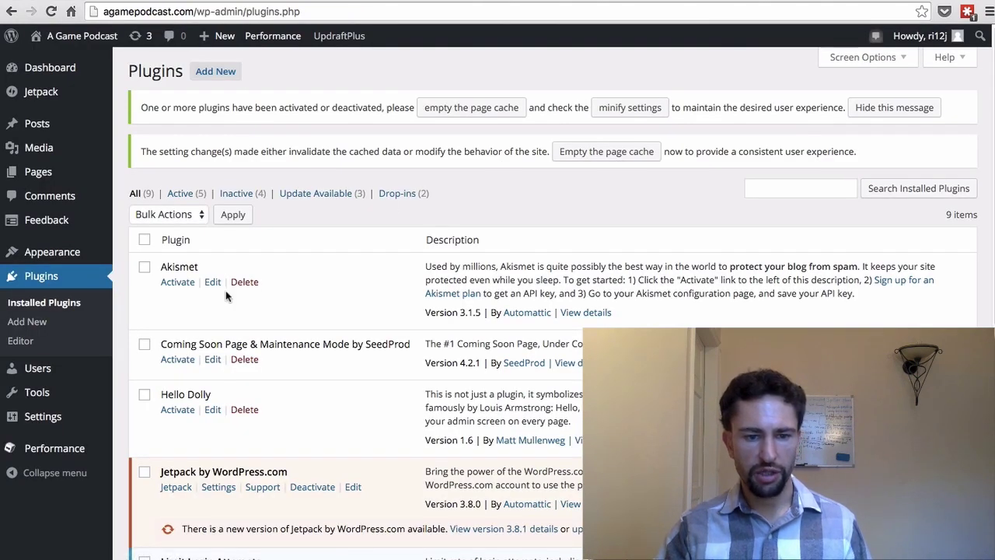
- Open WP Smush settings from the Plugins list and view the Smush in Bulk section
scroll(225, 290, "down", 5)
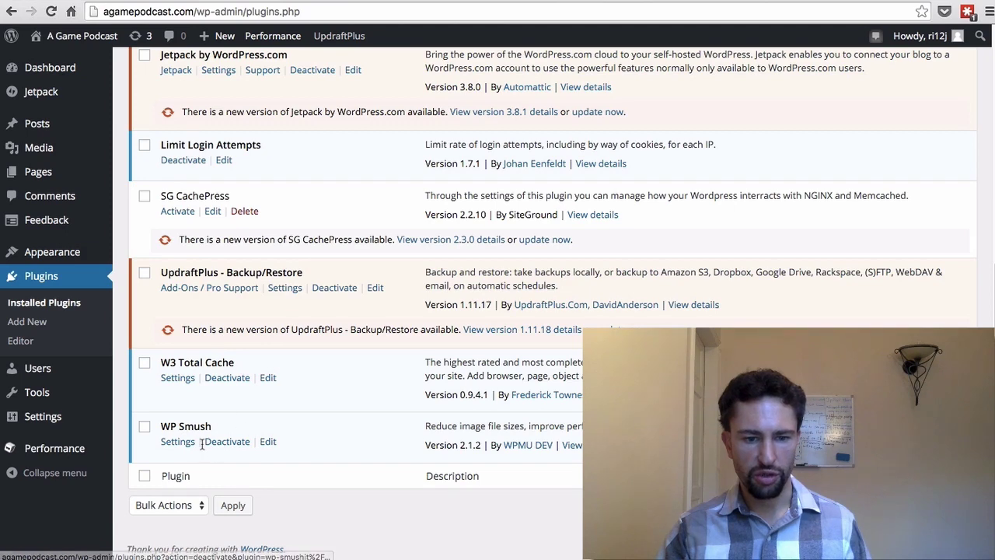
left_click(177, 441)
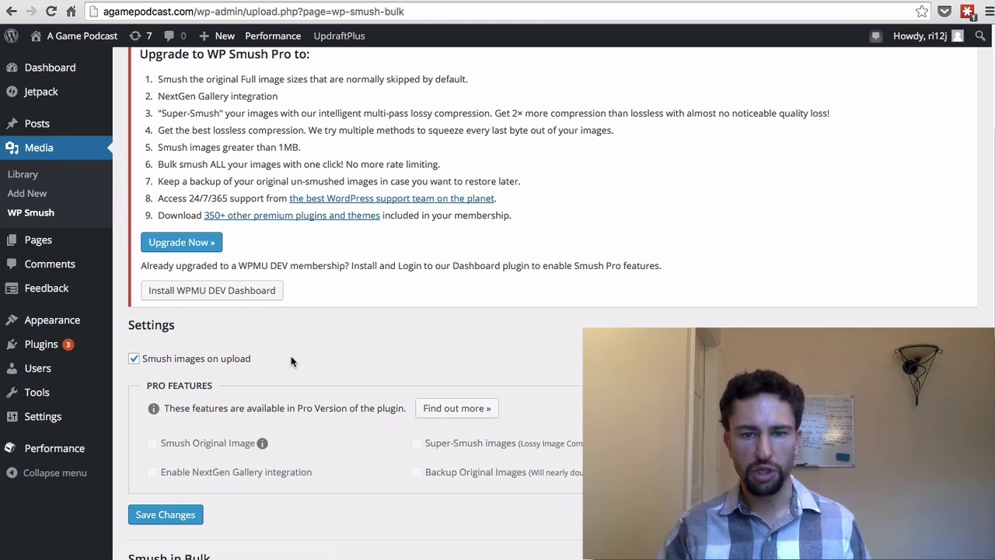
scroll(291, 358, "down", 3)
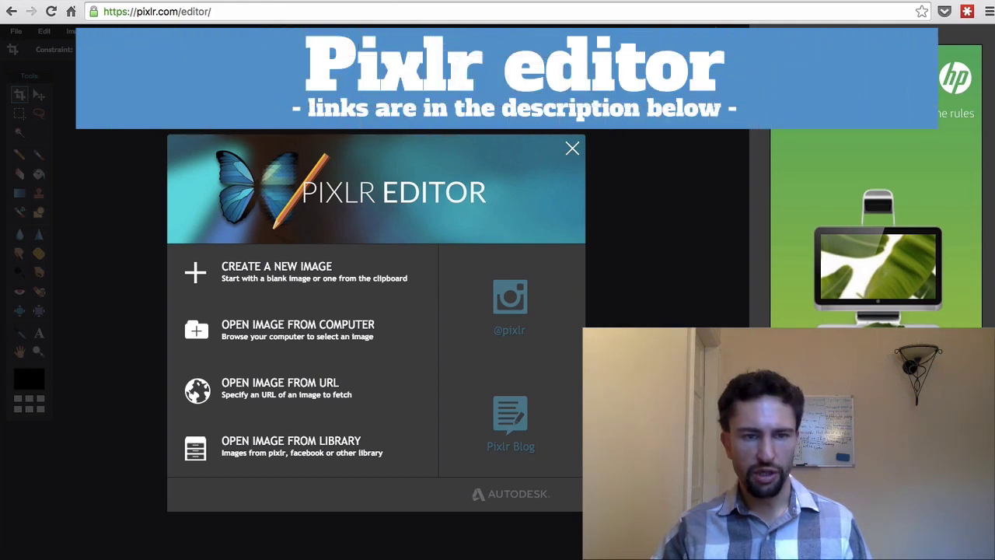
- Open German.png from the computer in Pixlr Editor
left_click(302, 330)
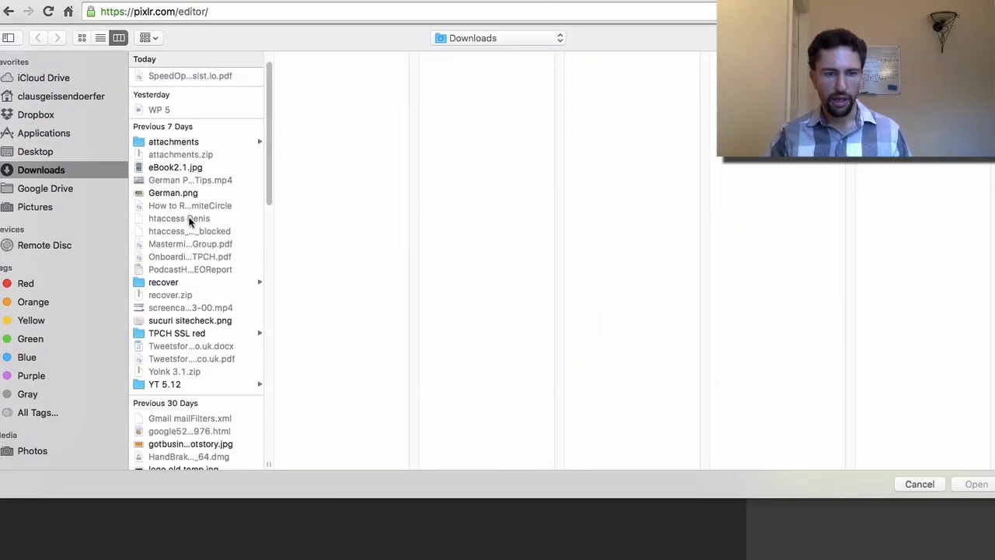
left_click(181, 196)
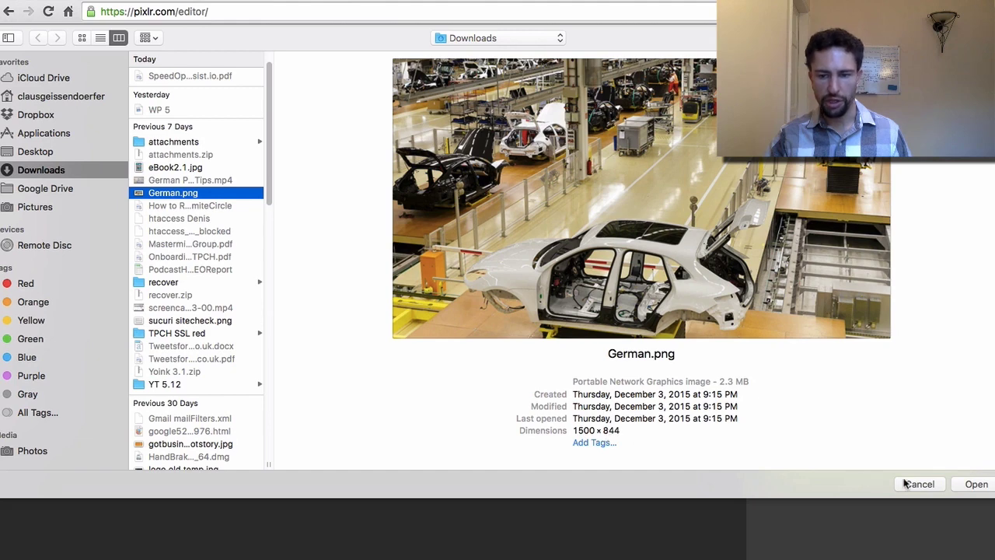
left_click(976, 483)
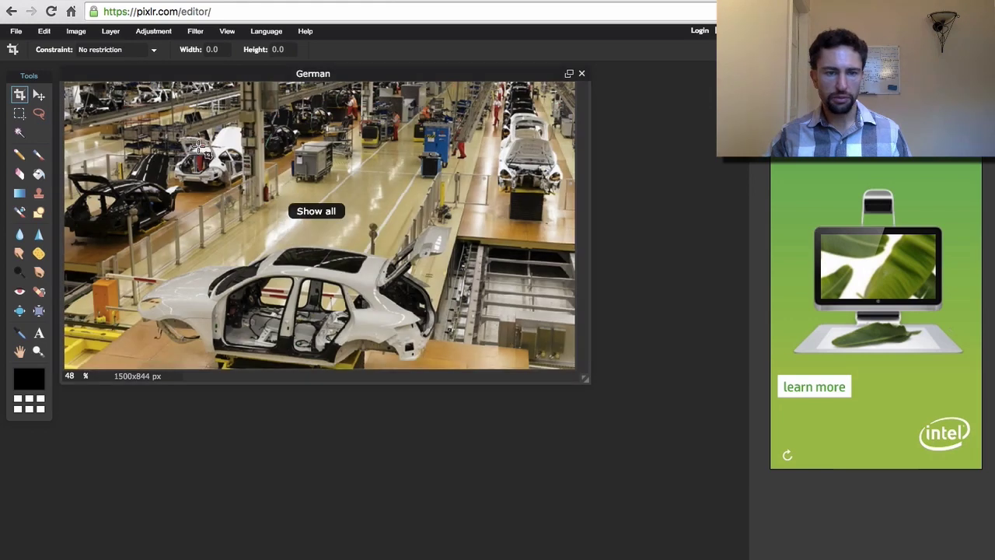
- Resize the image to 800 px wide (800×450) with proportions constrained
left_click(91, 31)
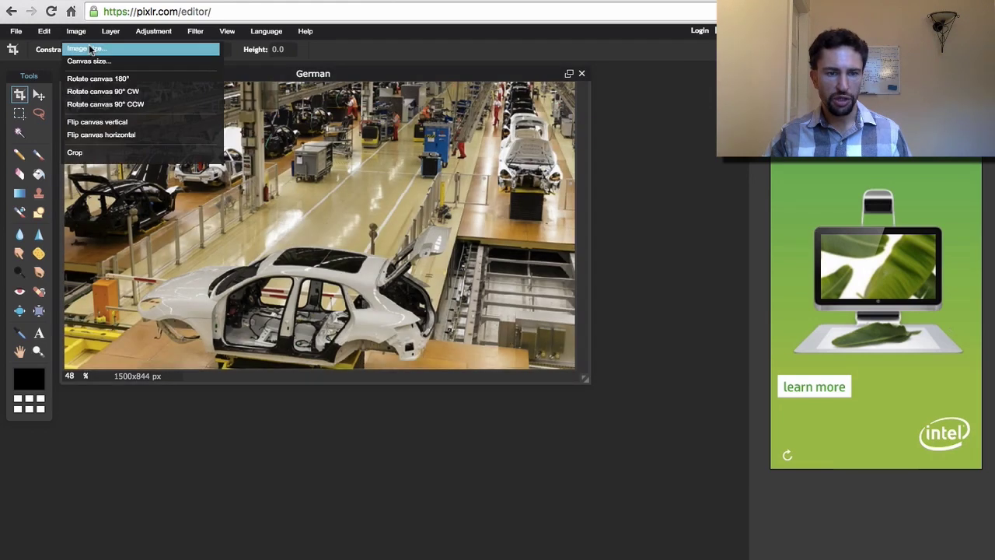
left_click(90, 47)
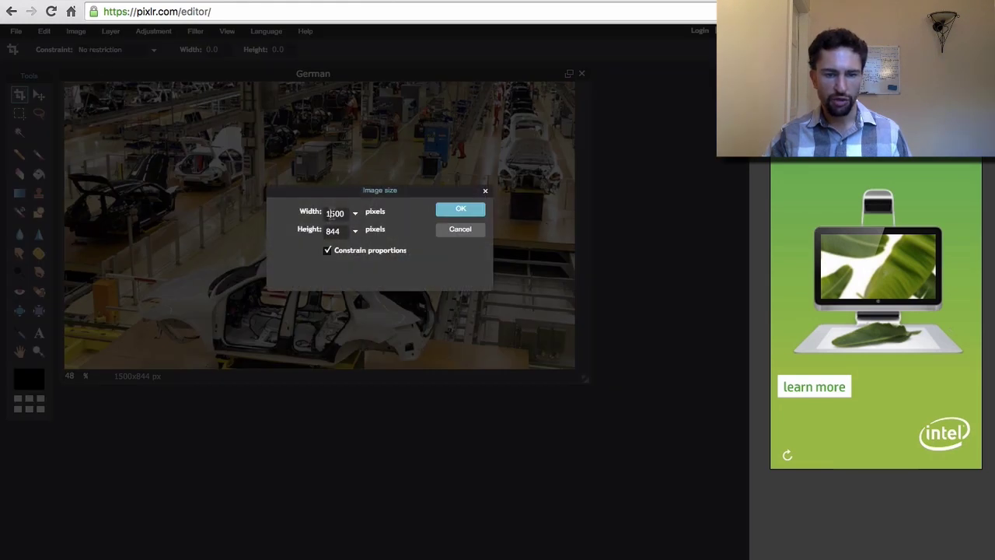
type("800")
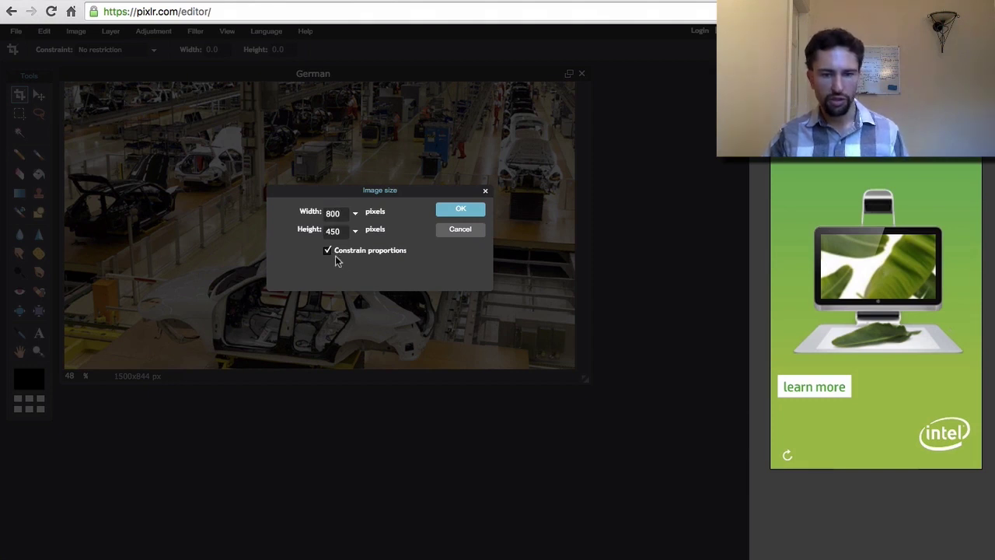
left_click(461, 211)
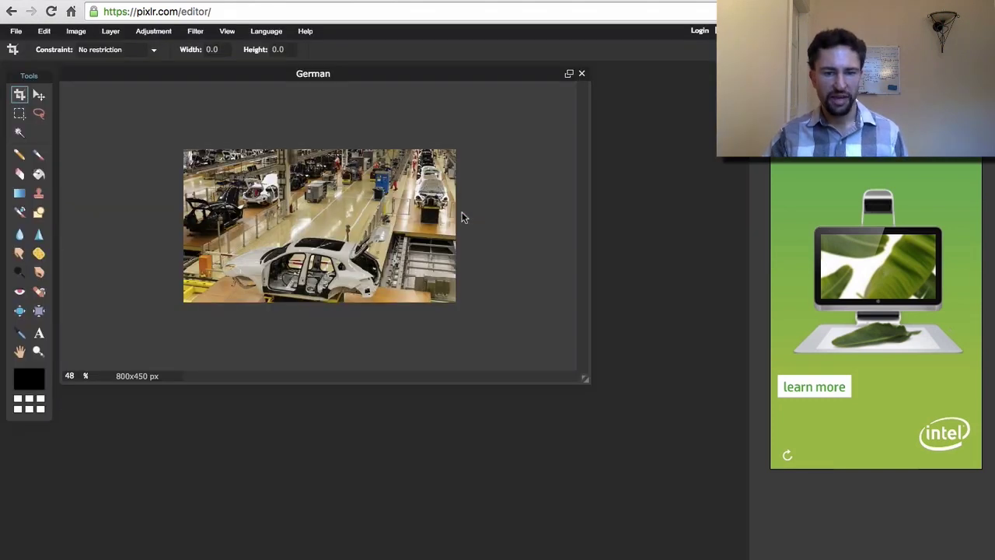
- Save the 800×450 German image as a full-quality PNG to Downloads
left_click(16, 31)
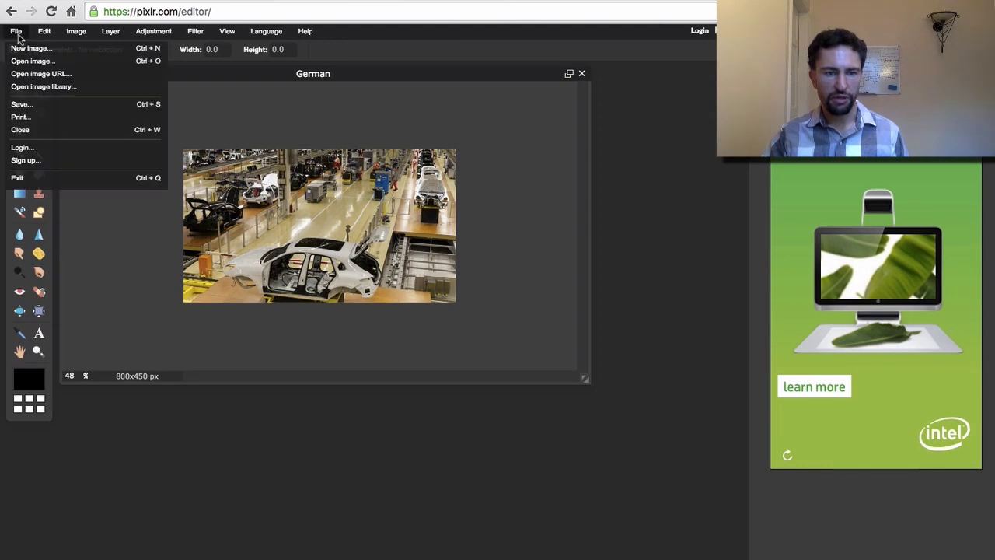
left_click(24, 105)
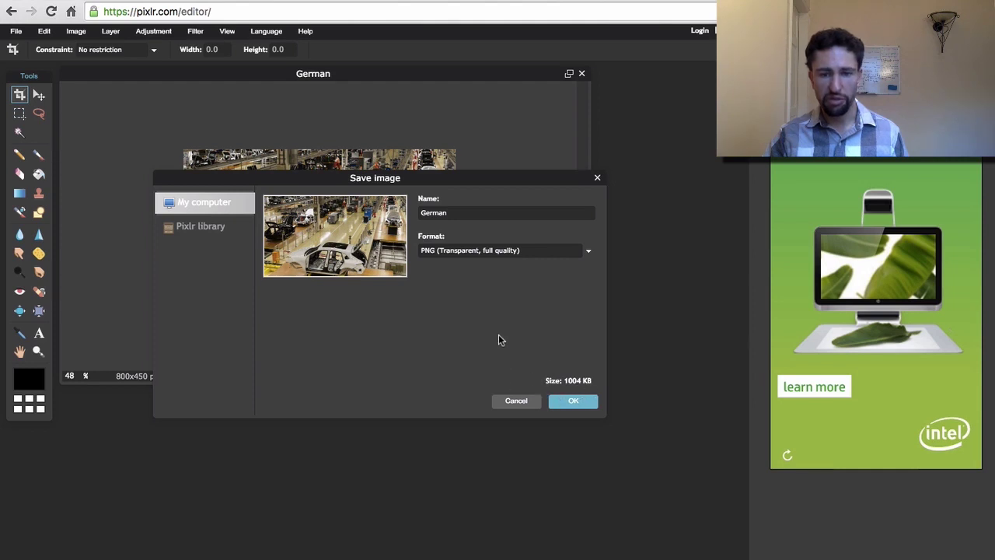
left_click(572, 405)
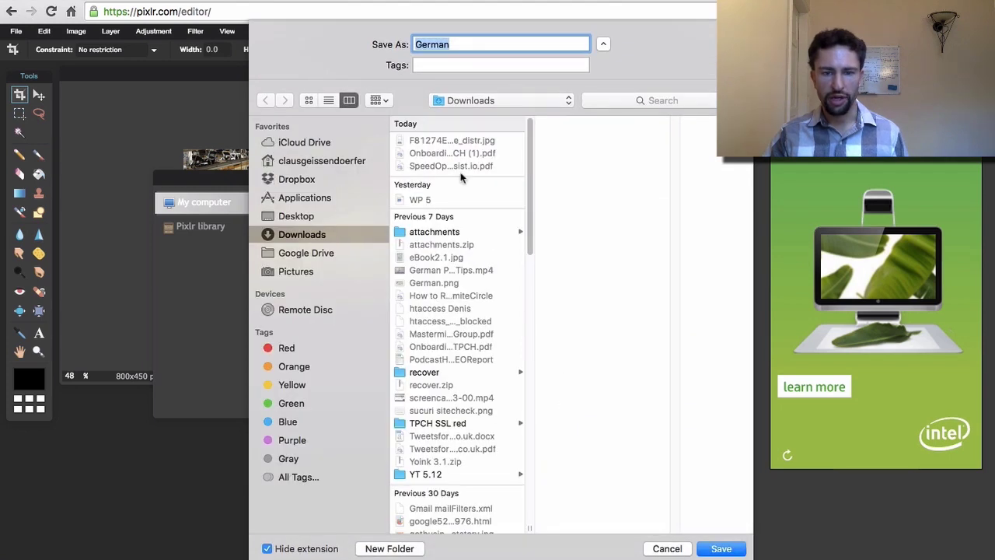
left_click(461, 44)
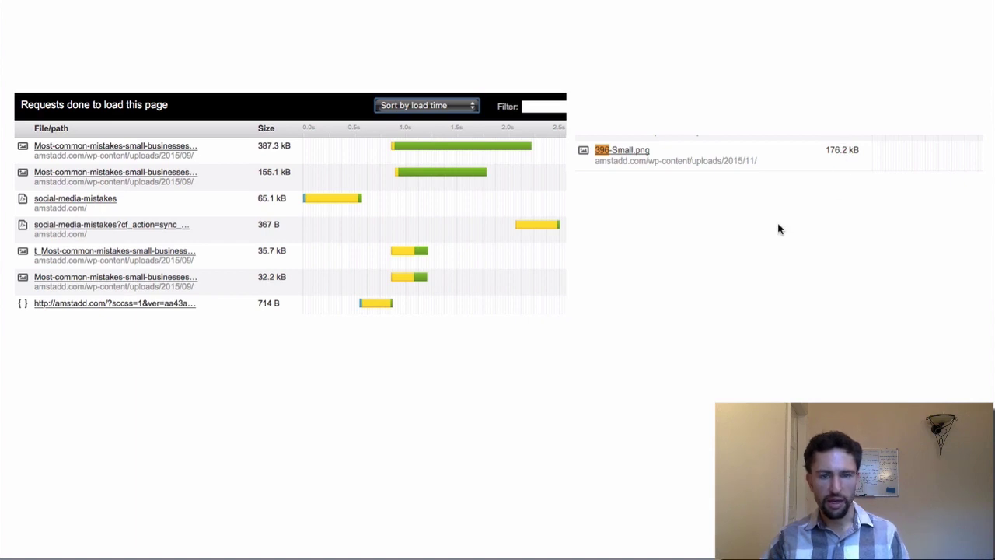
- Move from the 387.3 kB vs 176.2 kB image comparison to the load-speed slide
key("Right")
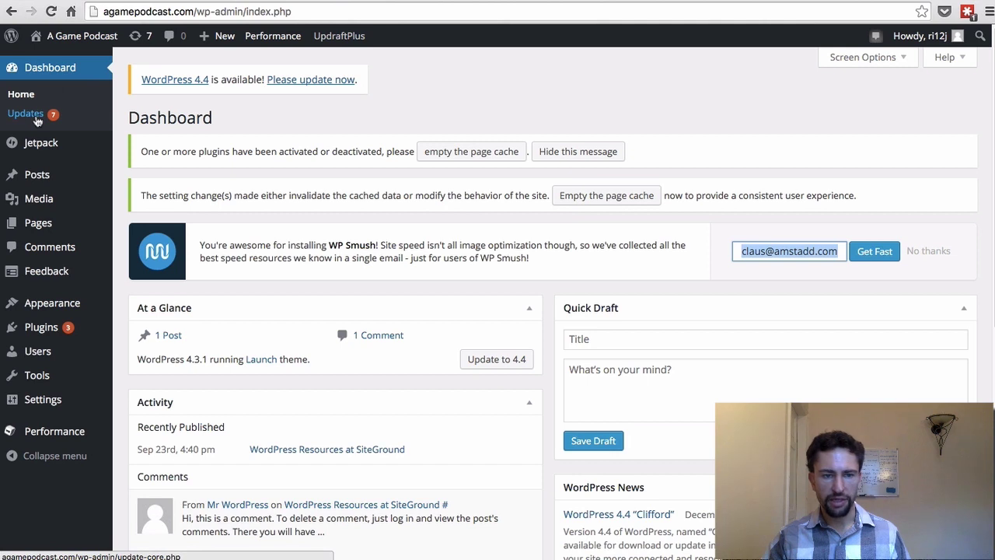
- Open Dashboard > Updates and review the plugin updates, such as Jetpack 3.8.1
left_click(35, 120)
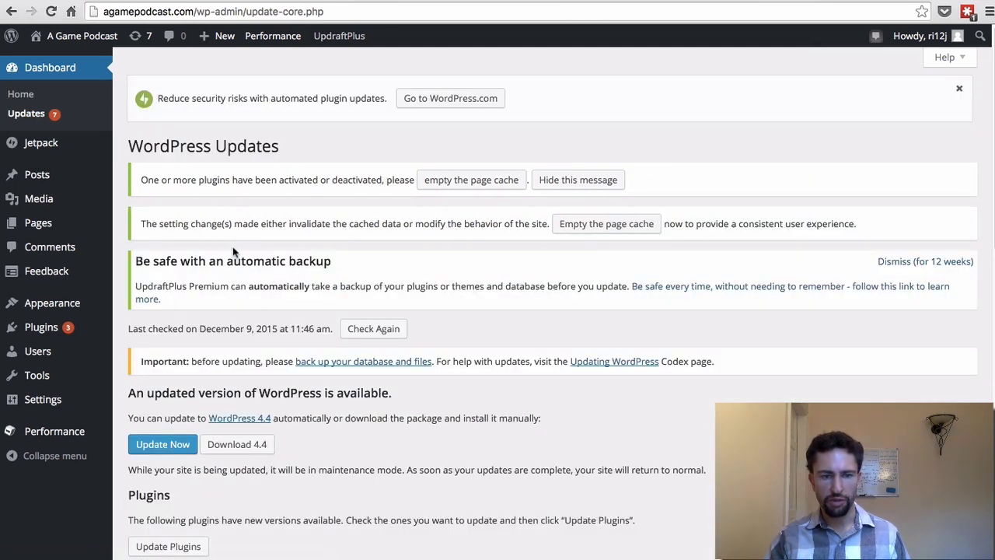
scroll(233, 247, "down", 1)
scroll(324, 273, "down", 2)
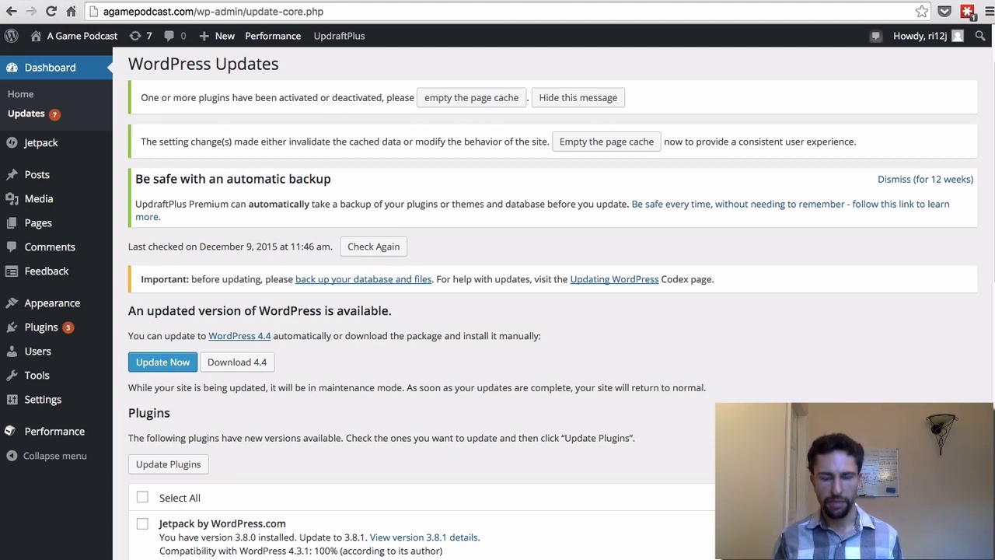
- Go to Installed Plugins and scroll through the list of active and inactive plugins
left_click(15, 328)
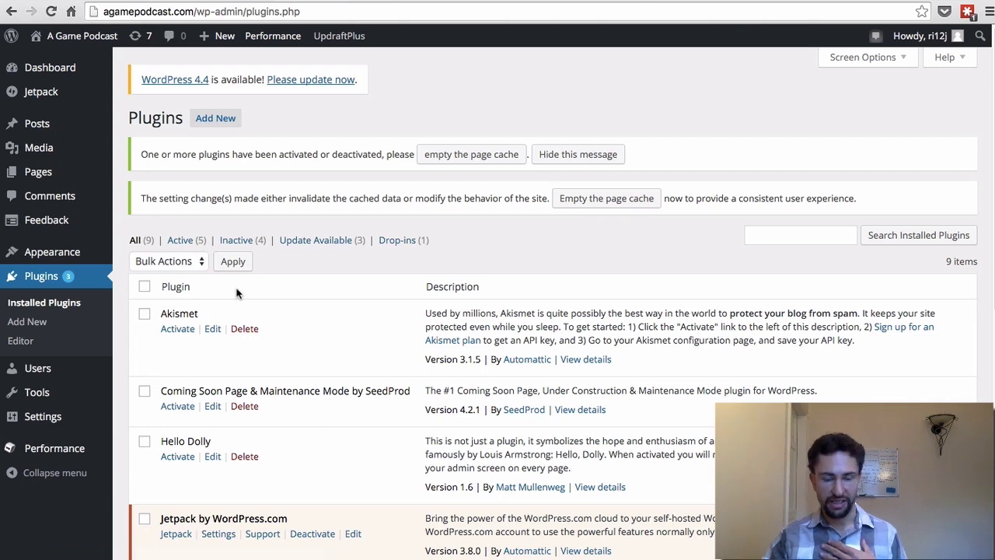
scroll(306, 276, "down", 2)
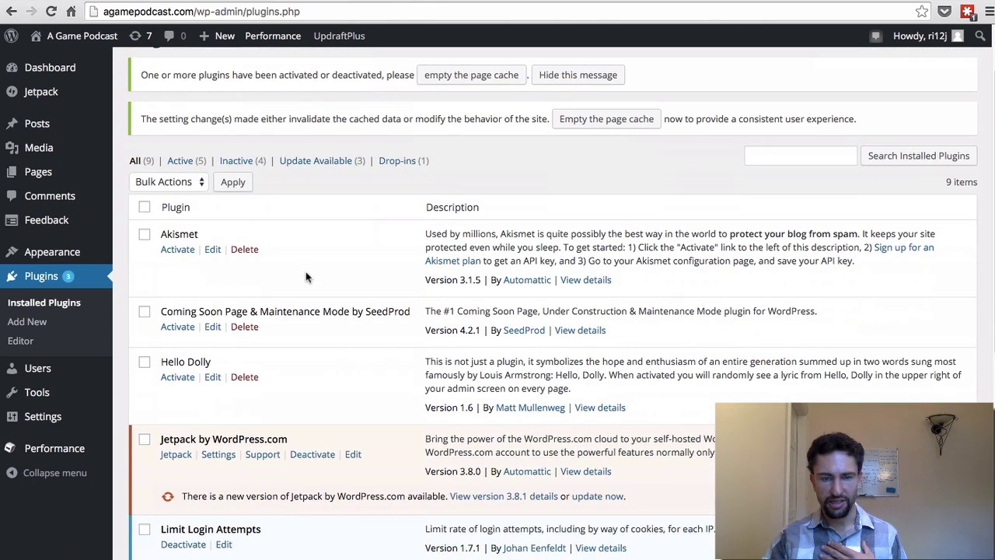
scroll(306, 277, "down", 1)
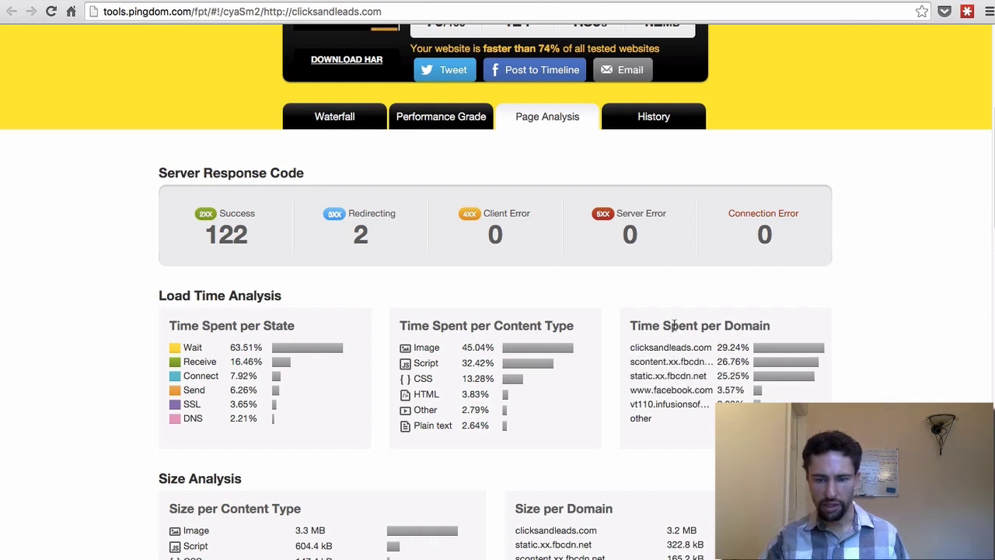
- Scroll through clicksandleads.com's content-type and domain breakdowns, marking the visualwebsiteoptimizer domain
scroll(863, 313, "down", 1)
scroll(863, 312, "down", 1)
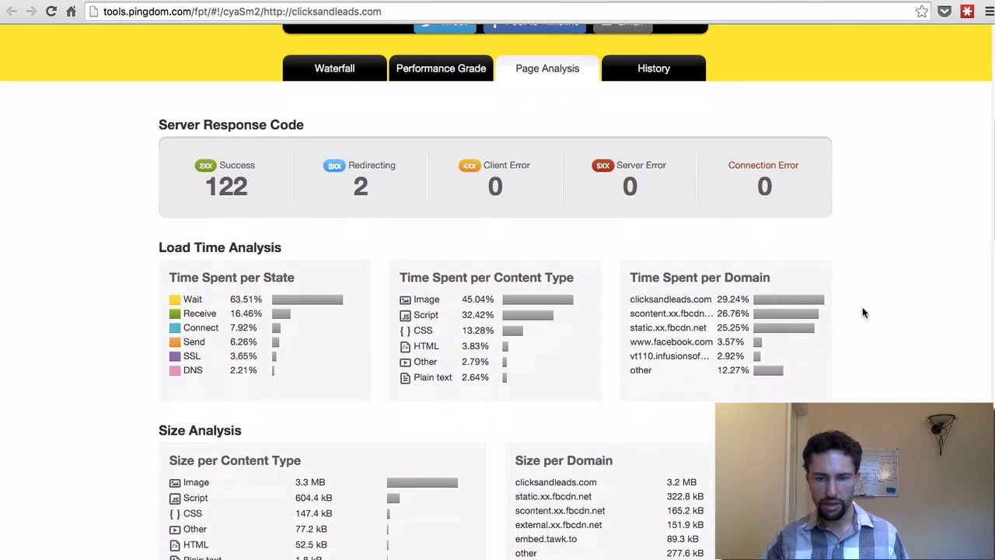
scroll(912, 341, "down", 2)
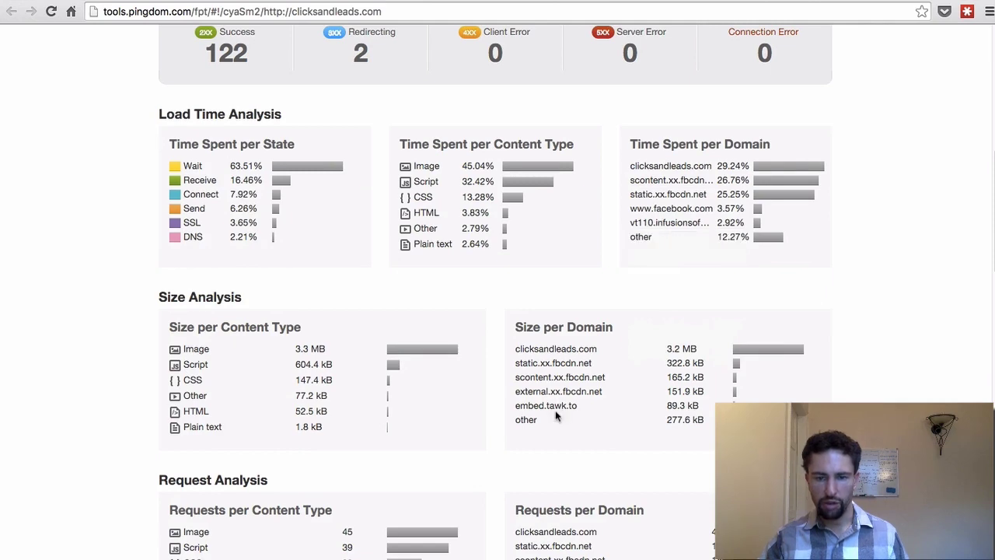
scroll(556, 405, "down", 1)
scroll(556, 405, "down", 3)
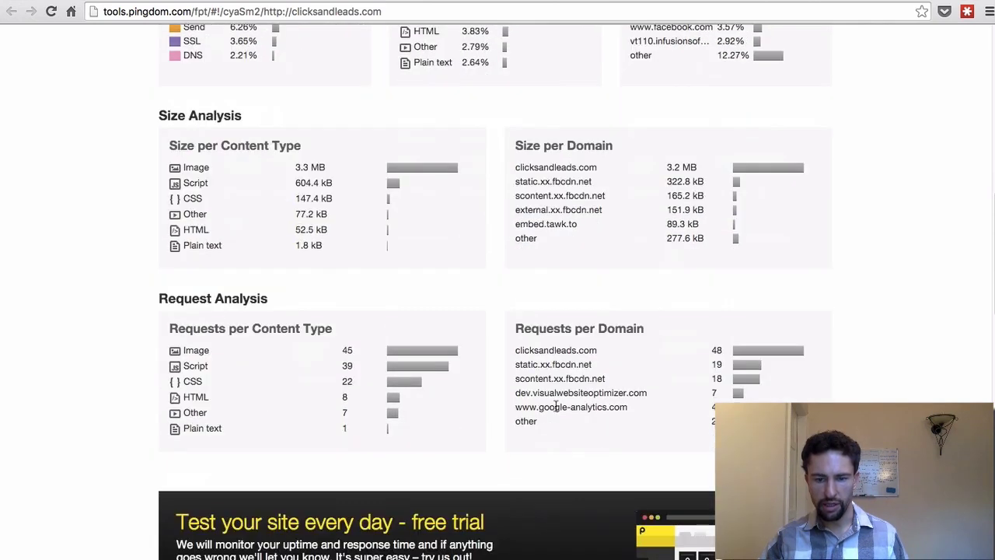
double_click(569, 392)
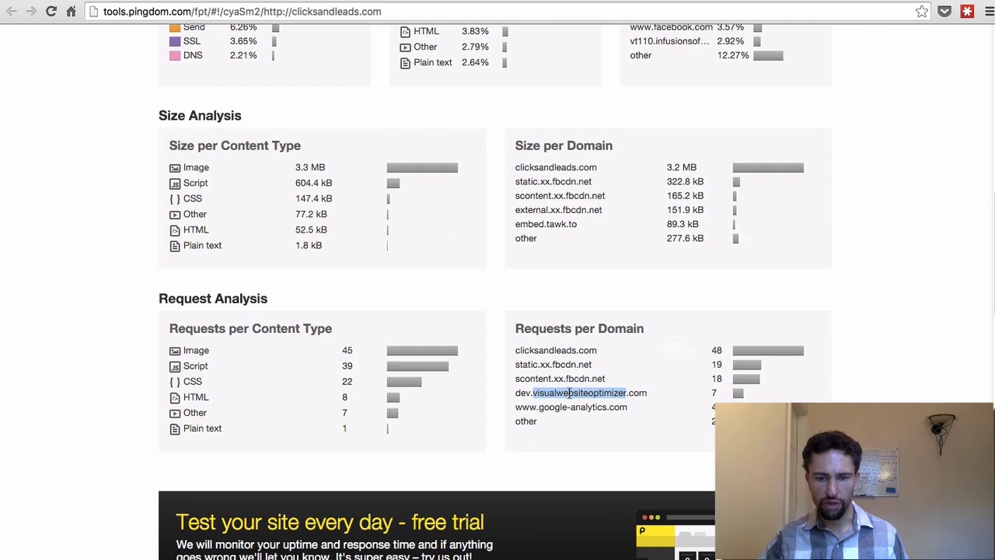
scroll(569, 392, "up", 8)
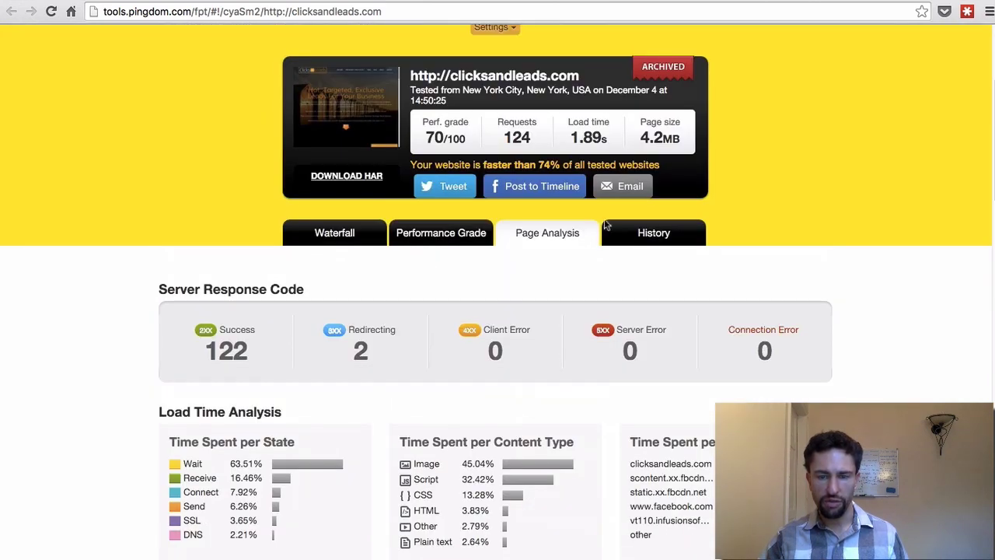
scroll(584, 315, "down", 1)
scroll(585, 314, "down", 5)
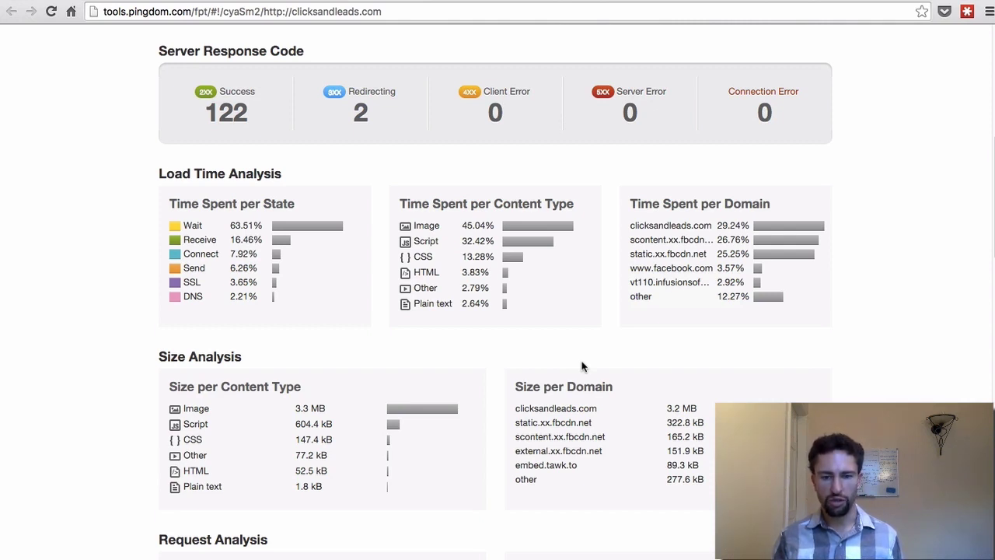
scroll(588, 363, "up", 1)
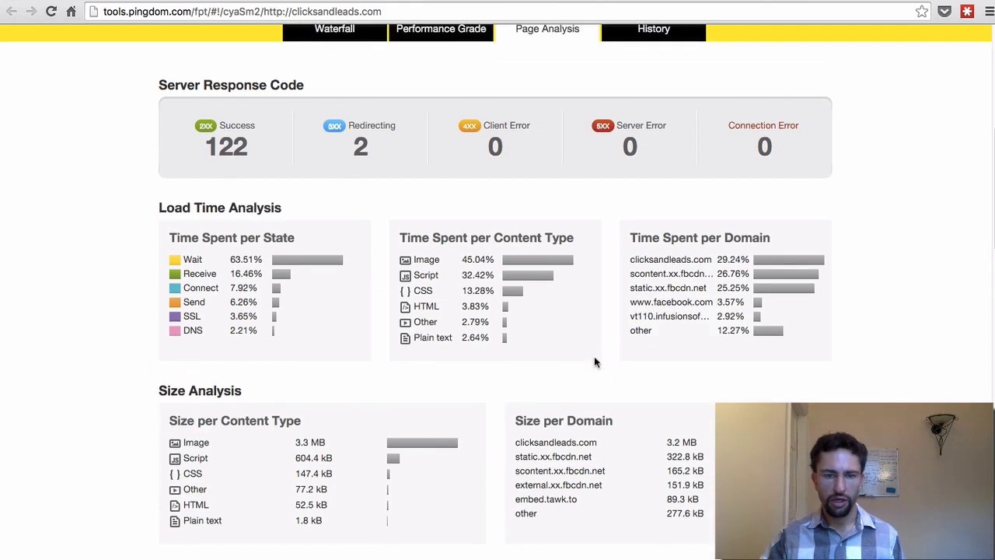
scroll(435, 186, "up", 1)
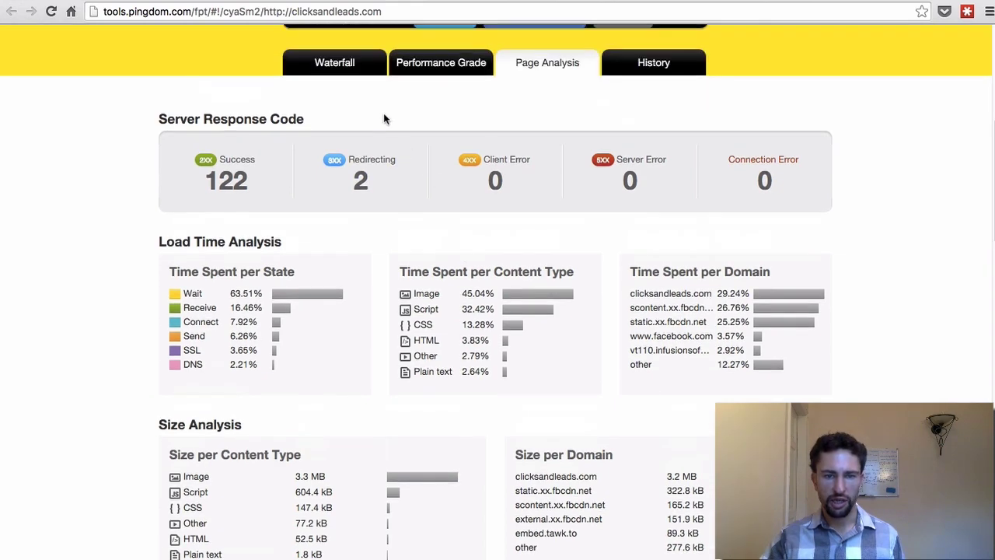
- Show the clicksandleads.com request waterfall sorted by URL
left_click(347, 75)
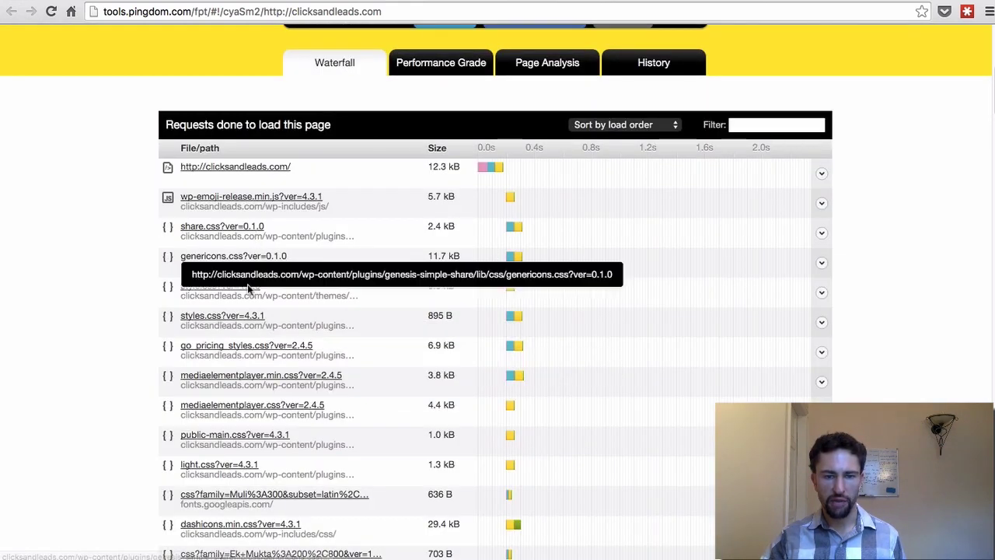
left_click(633, 125)
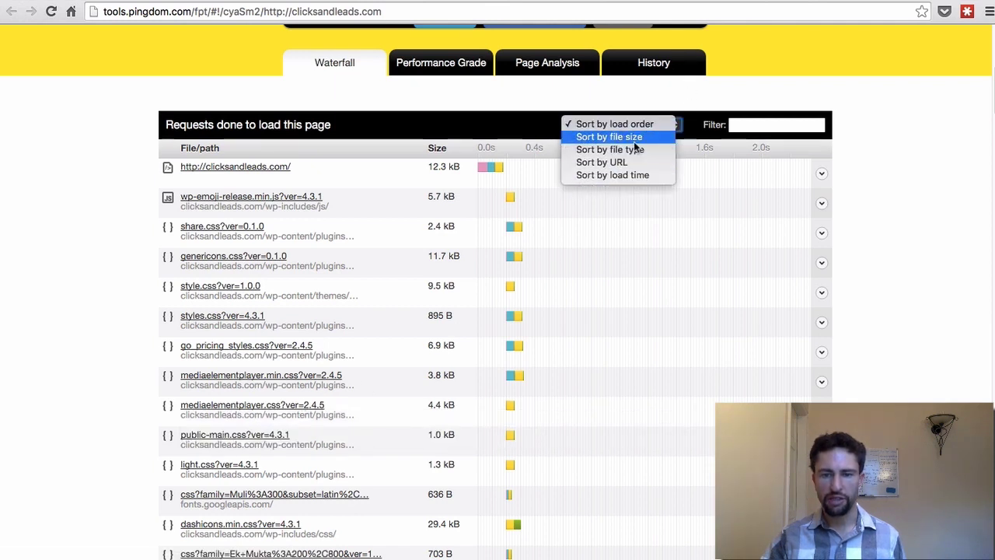
left_click(633, 160)
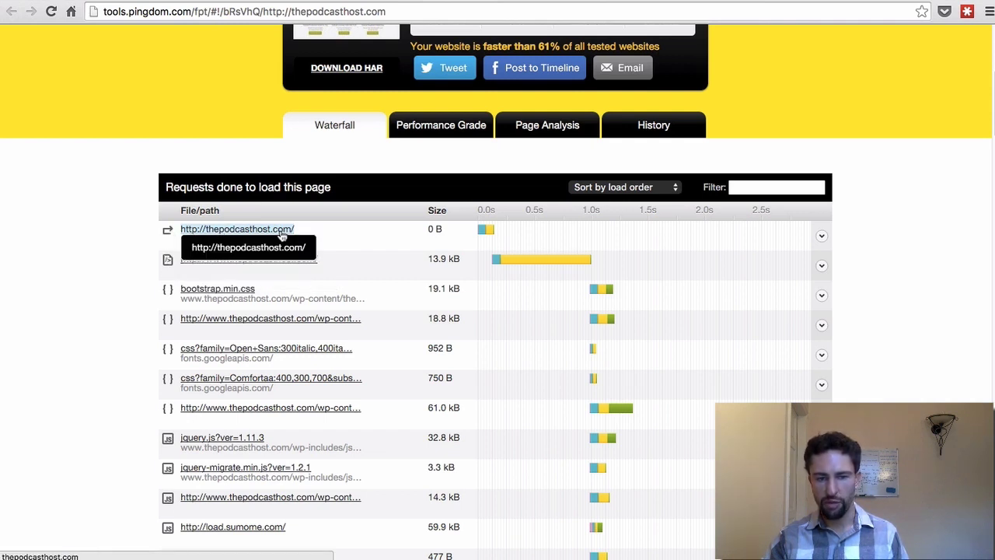
- Inspect the thepodcasthost.com waterfall rows in Pingdom Tools
mouse_move(488, 233)
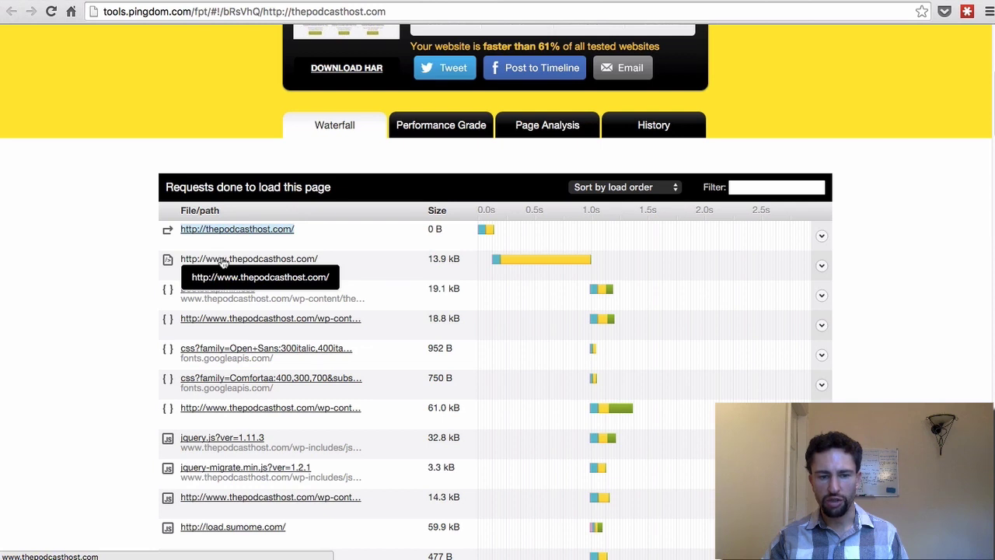
scroll(70, 272, "down", 1)
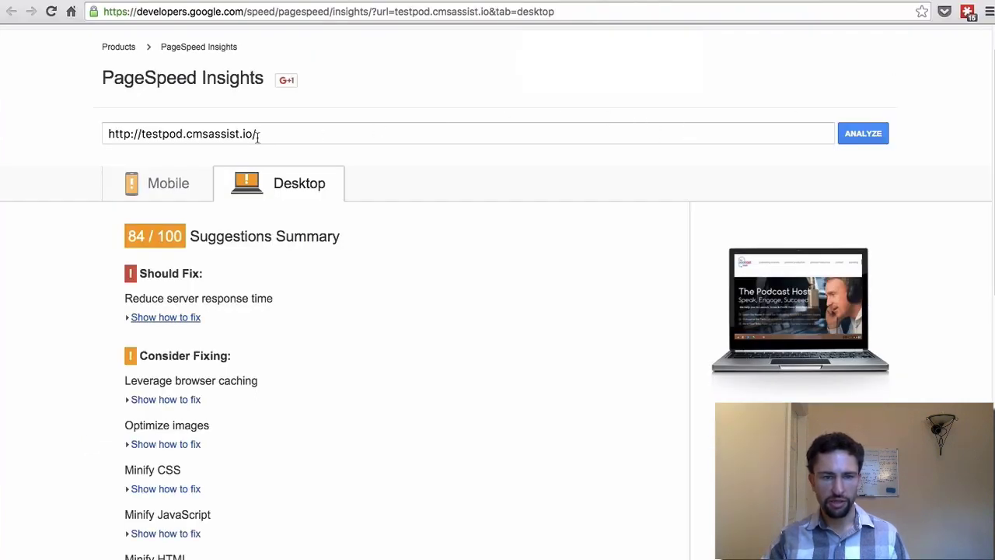
- Expand the Reduce server response time fix for testpod.cmsassist.io, showing a 1.3-second response
scroll(190, 128, "down", 3)
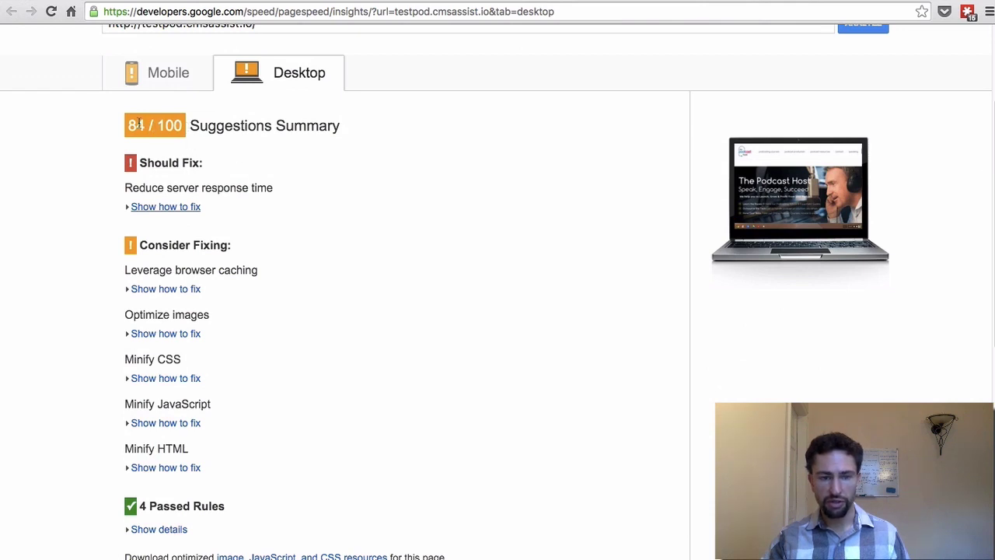
scroll(137, 126, "up", 4)
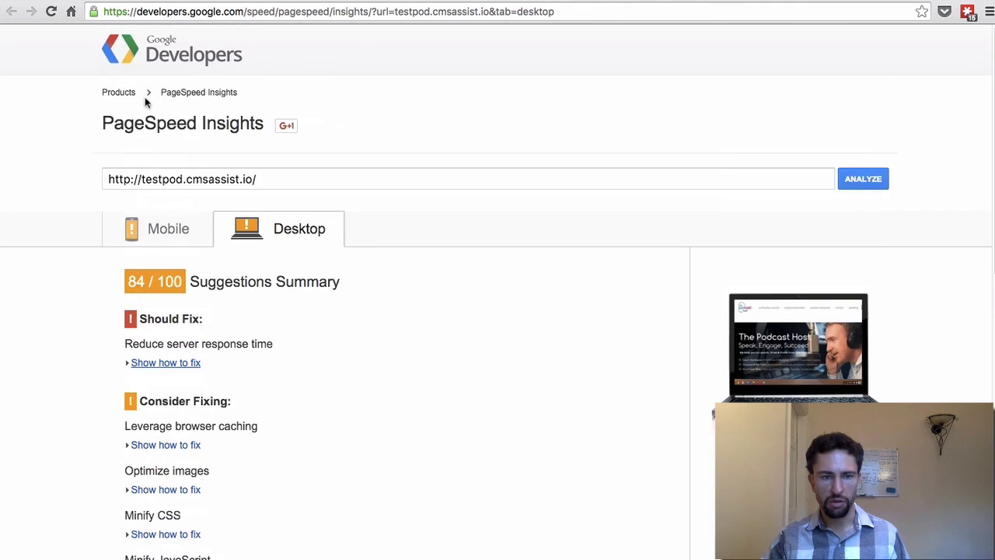
scroll(140, 116, "down", 3)
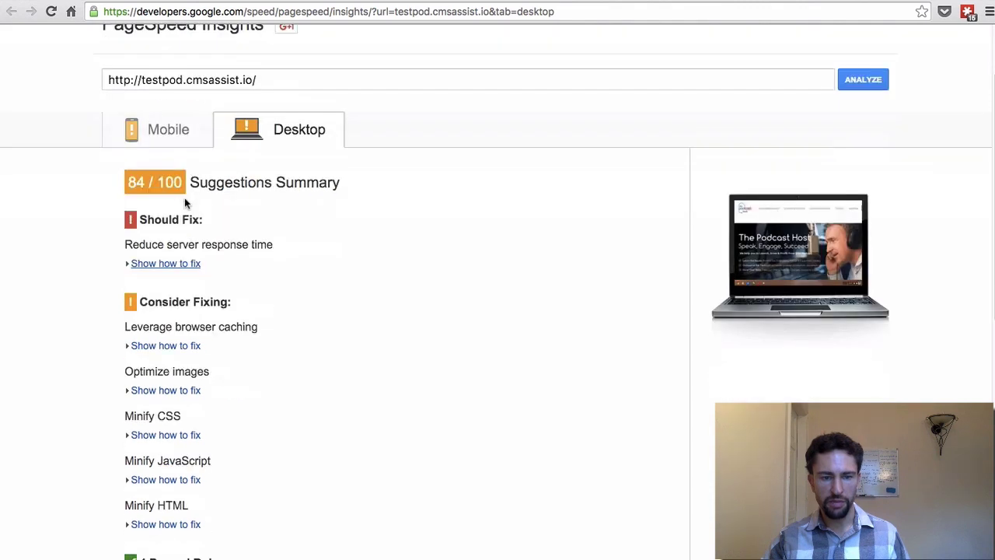
left_click(178, 265)
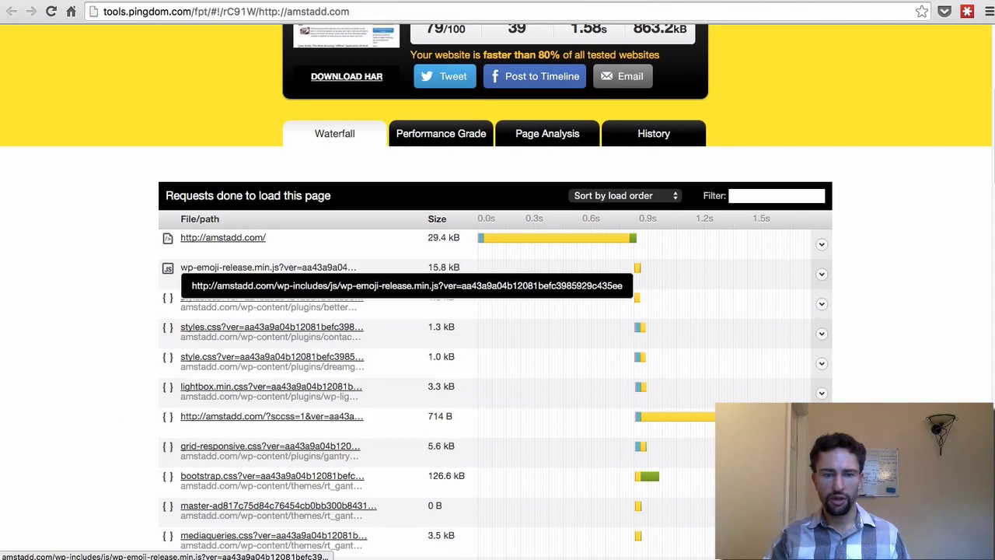
- Check amstadd.com's 703 ms first-request wait, then return to the clicksandleads.com results
scroll(80, 234, "down", 1)
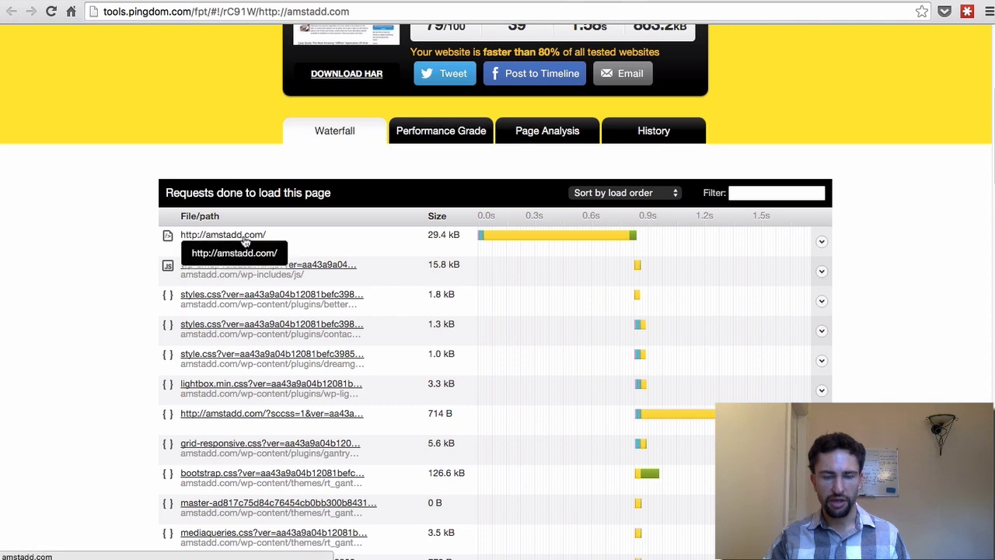
mouse_move(522, 238)
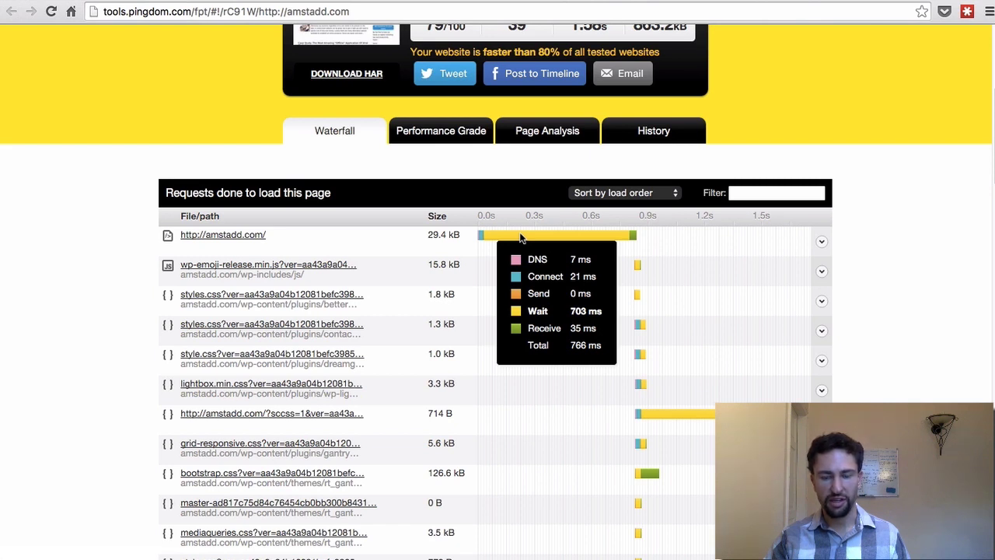
key("super+bracketleft")
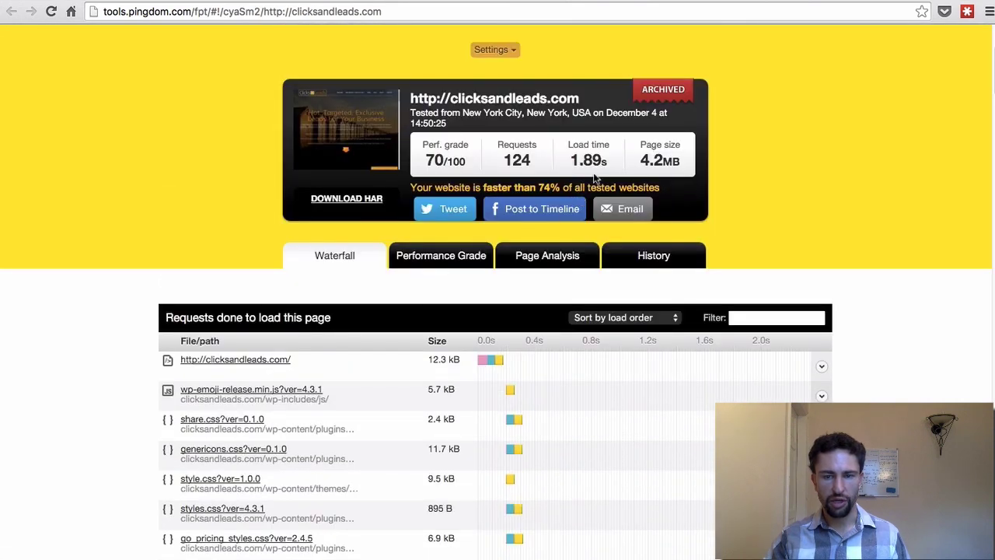
scroll(592, 182, "down", 1)
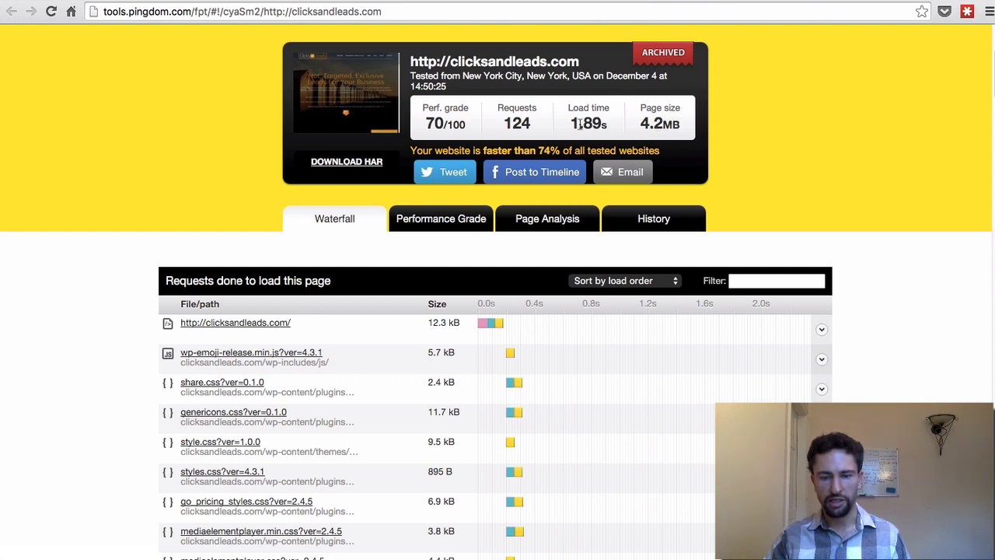
mouse_move(492, 326)
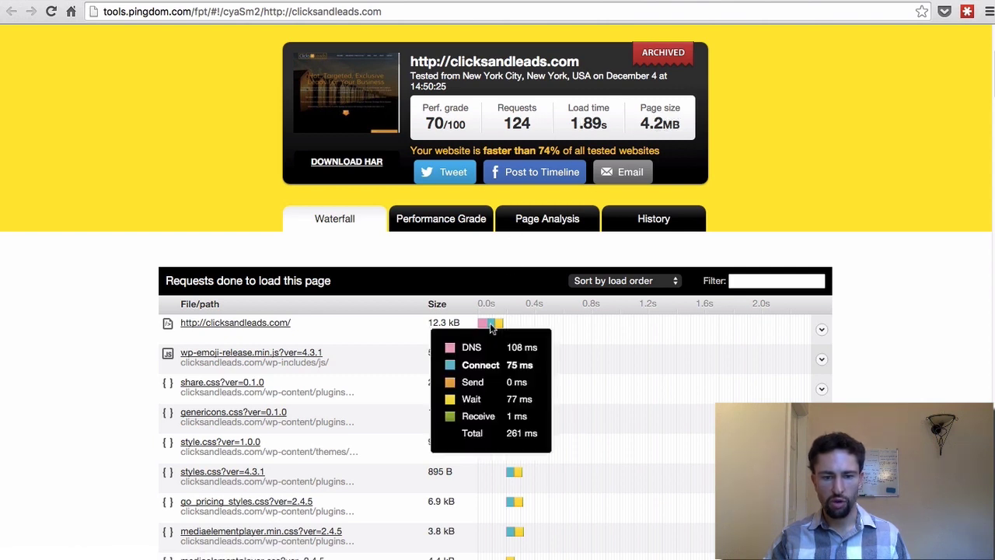
scroll(585, 327, "down", 1)
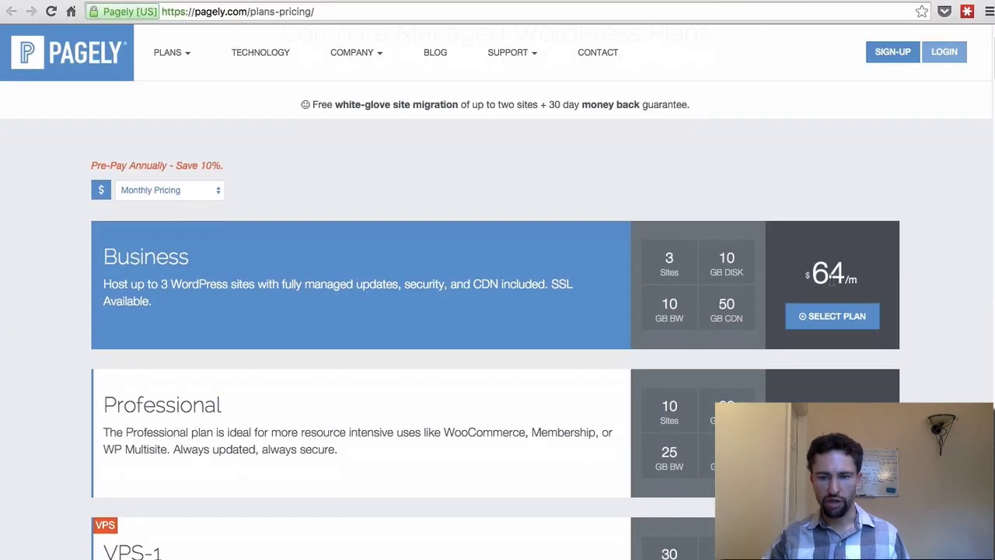
scroll(934, 277, "down", 1)
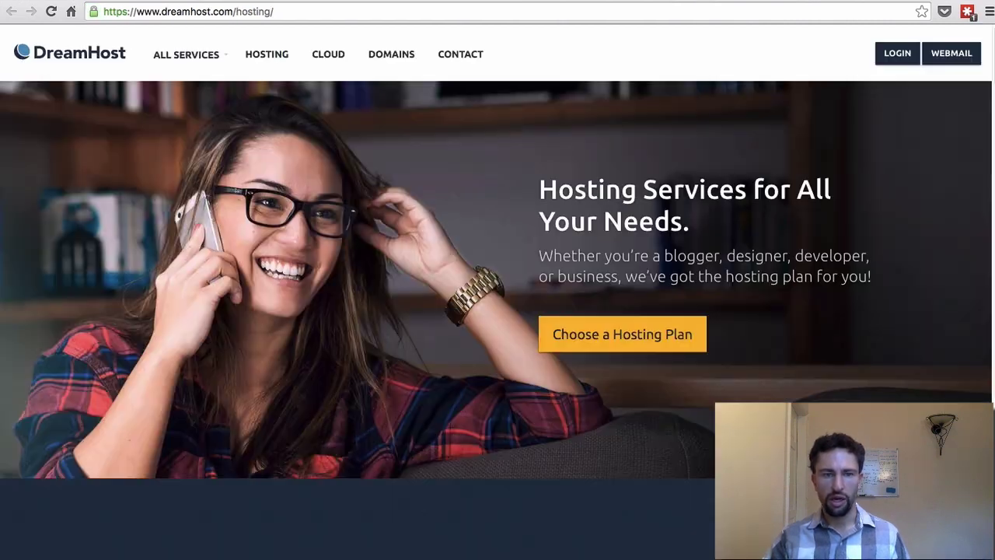
- Scroll DreamHost's hosting page to the $8.95 Shared and $19.95 Managed WordPress cards
scroll(722, 249, "down", 5)
scroll(721, 248, "down", 3)
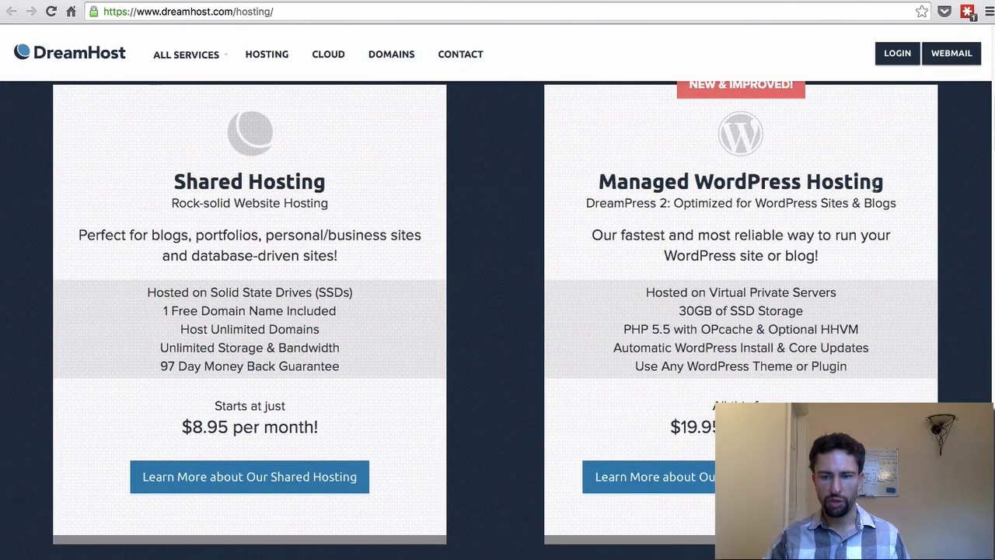
scroll(803, 265, "down", 1)
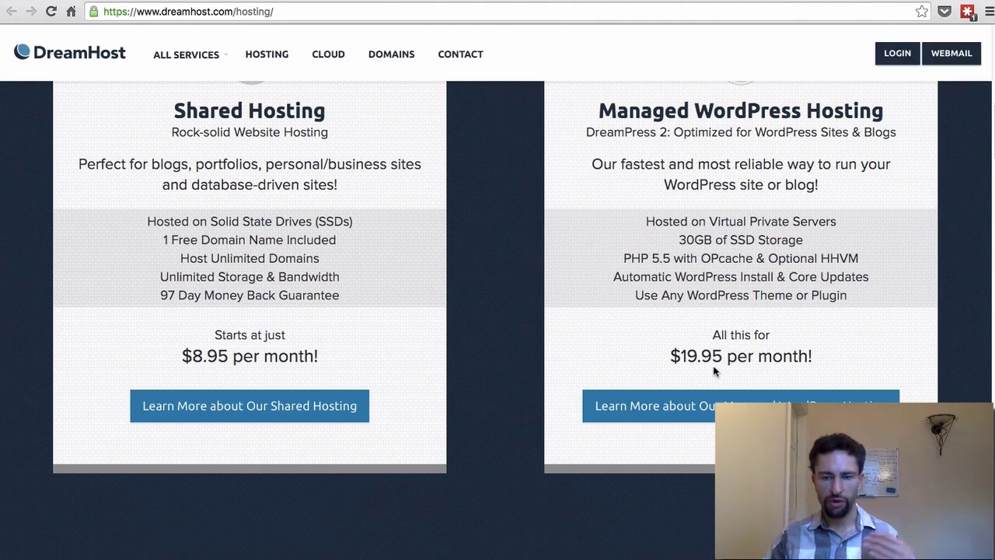
scroll(715, 369, "down", 1)
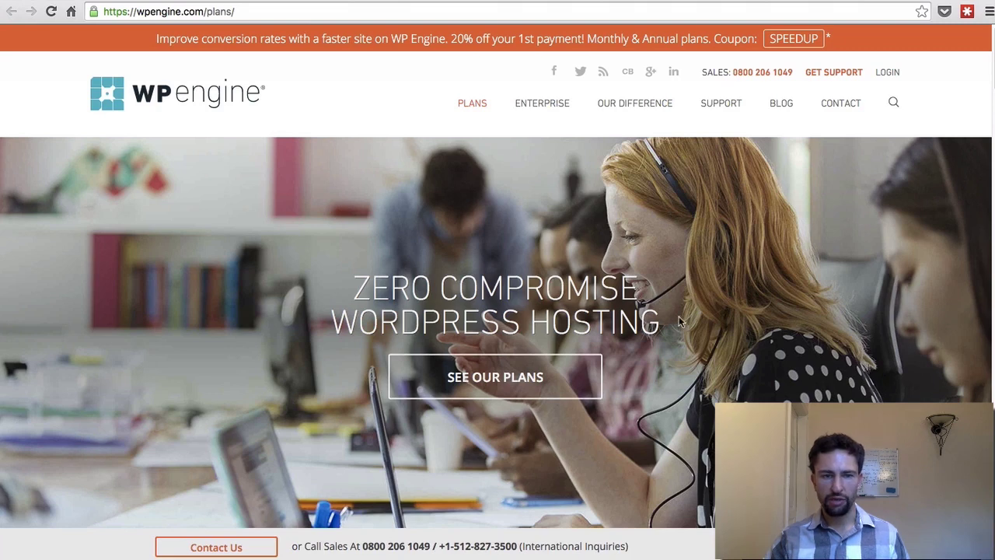
- Scroll WP Engine's plans to the $29/month Personal plan with 1 install and 25K visits
scroll(673, 322, "down", 8)
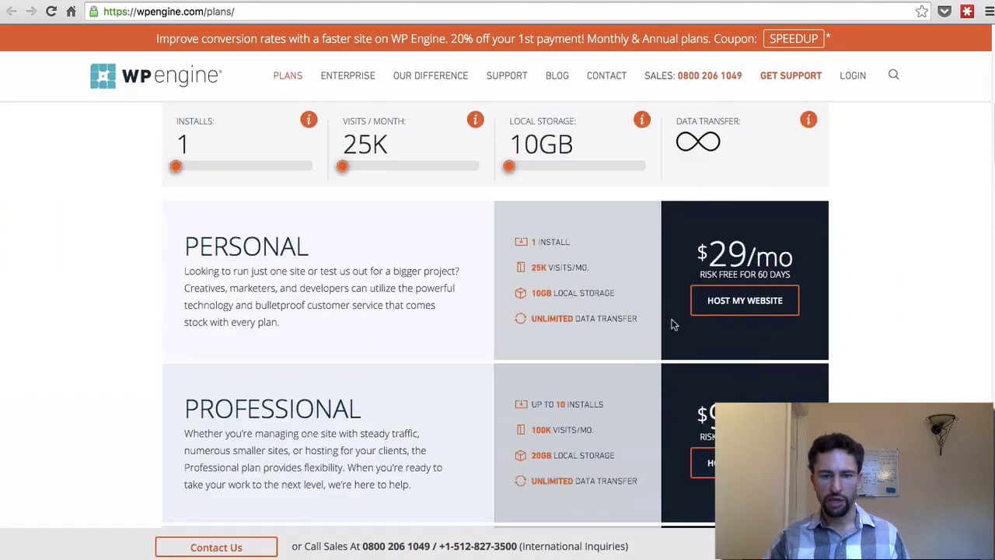
scroll(673, 324, "up", 1)
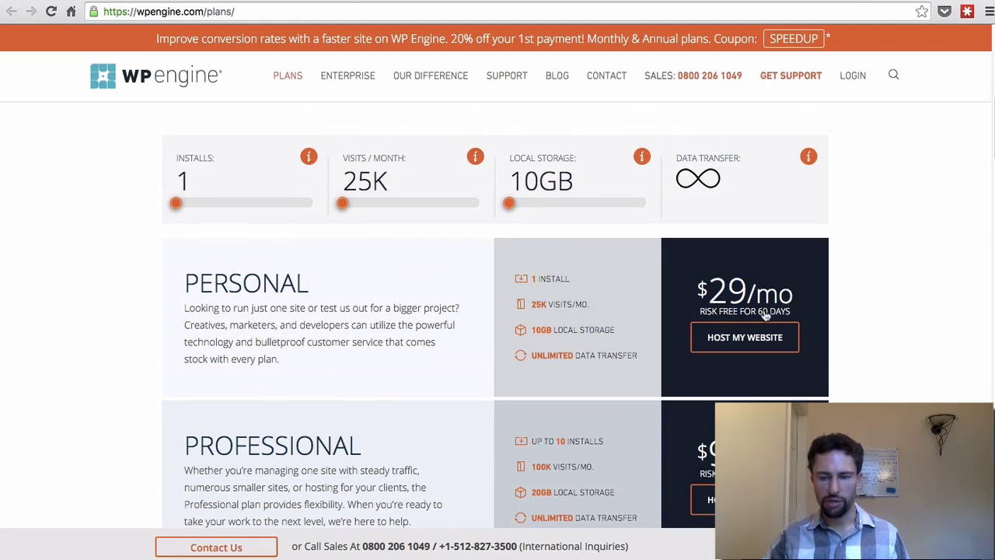
scroll(924, 311, "down", 1)
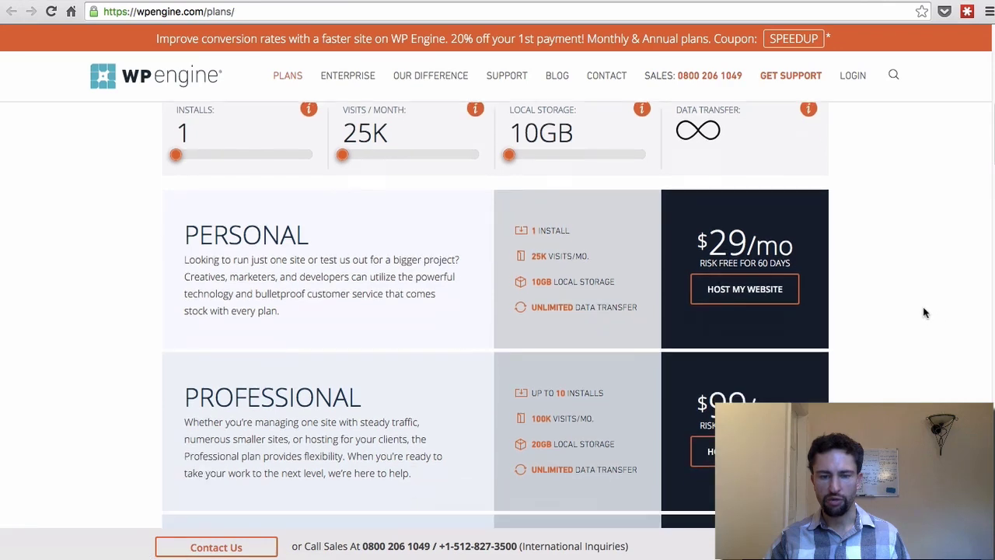